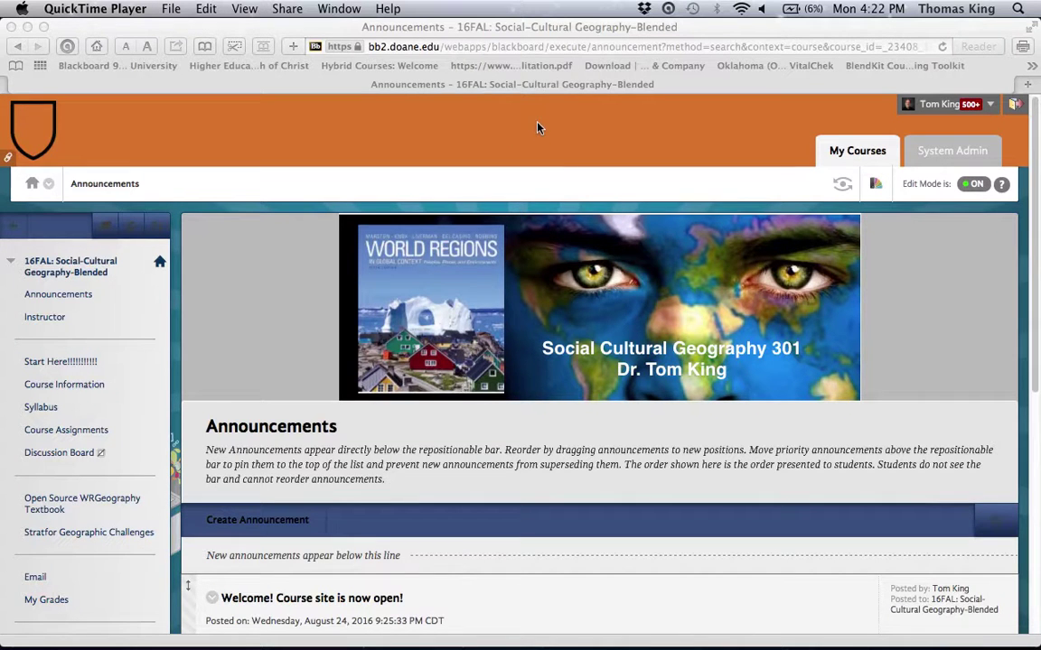
Open the Module Ten-Southeast Asia folder in the course assignments.
{"action": "left_click", "coordinate": [75, 432]}
{"action": "left_click", "coordinate": [77, 434]}
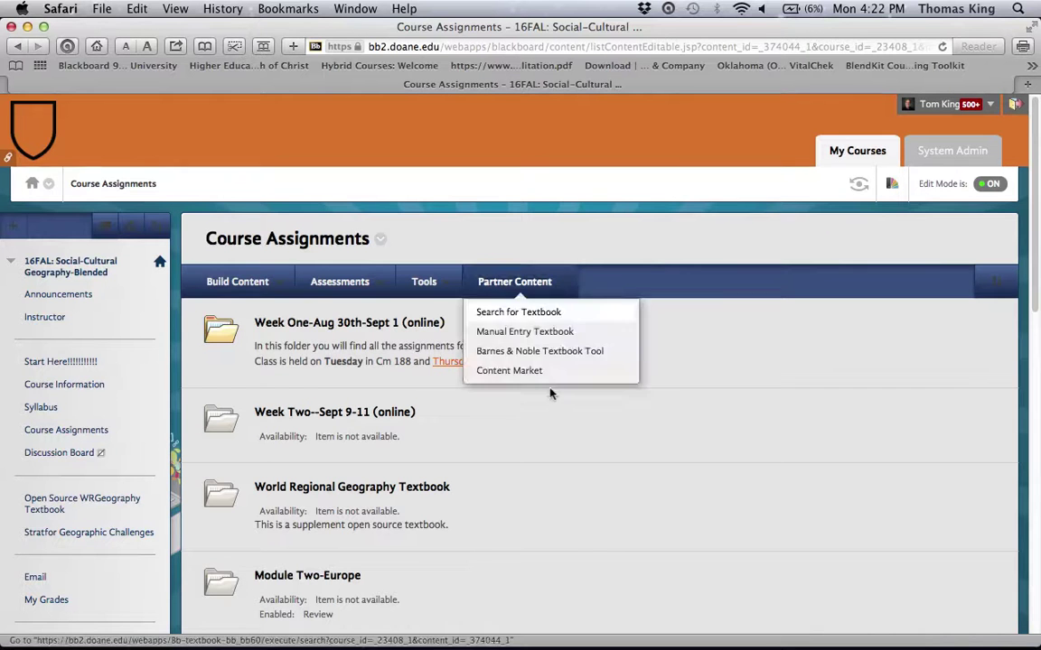
{"action": "scroll", "coordinate": [187, 310], "scroll_direction": "down", "scroll_amount": 5}
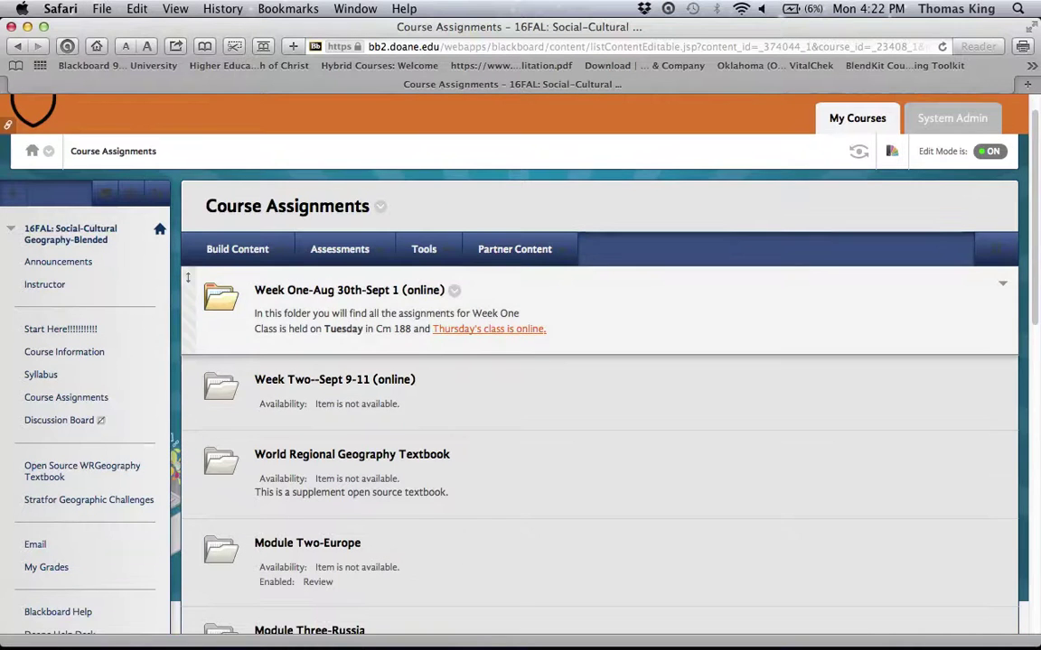
{"action": "scroll", "coordinate": [188, 302], "scroll_direction": "down", "scroll_amount": 10}
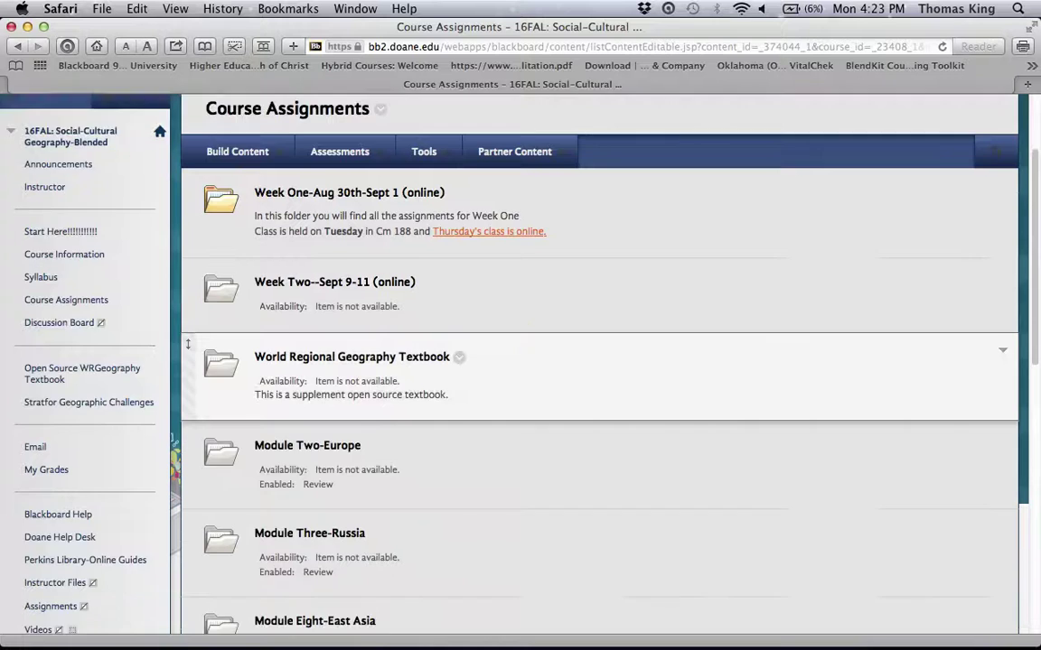
{"action": "scroll", "coordinate": [188, 182], "scroll_direction": "down", "scroll_amount": 5}
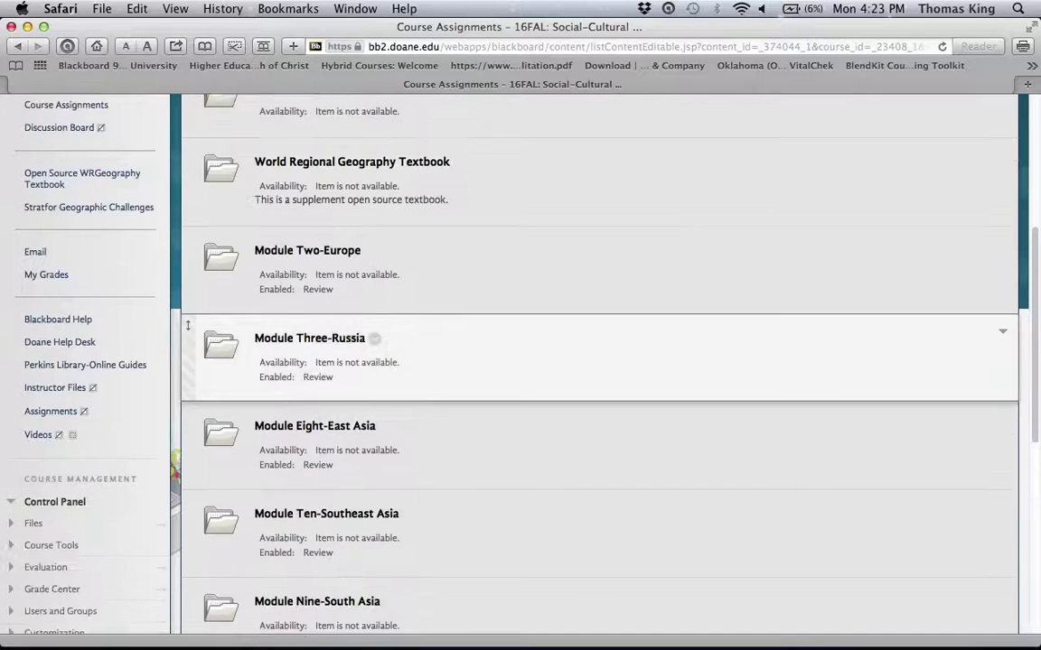
{"action": "scroll", "coordinate": [380, 406], "scroll_direction": "down", "scroll_amount": 7}
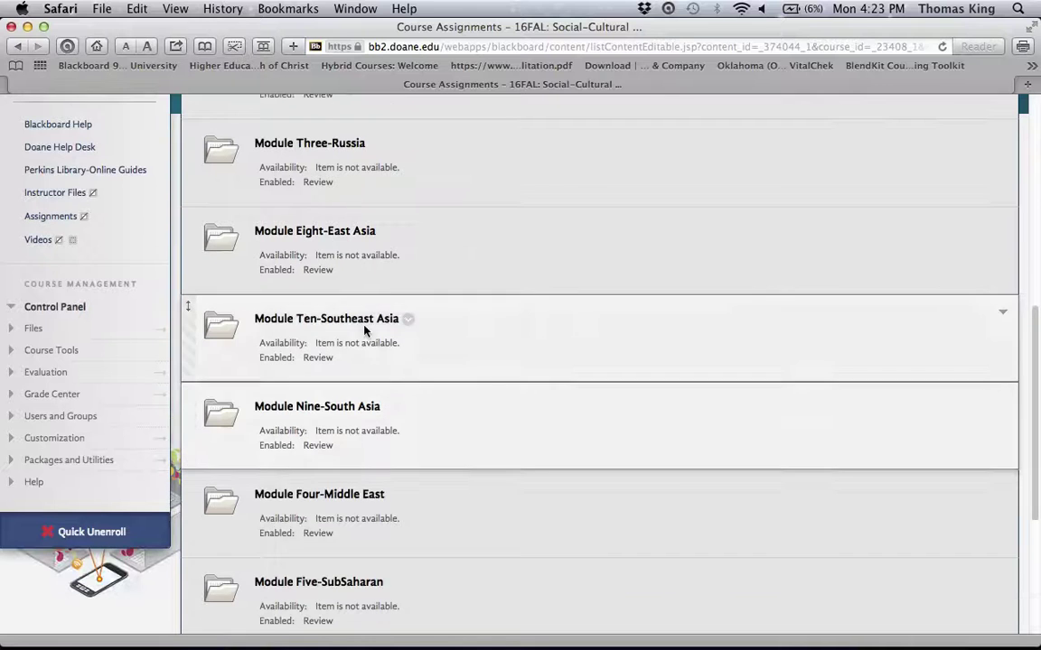
{"action": "left_click", "coordinate": [362, 321]}
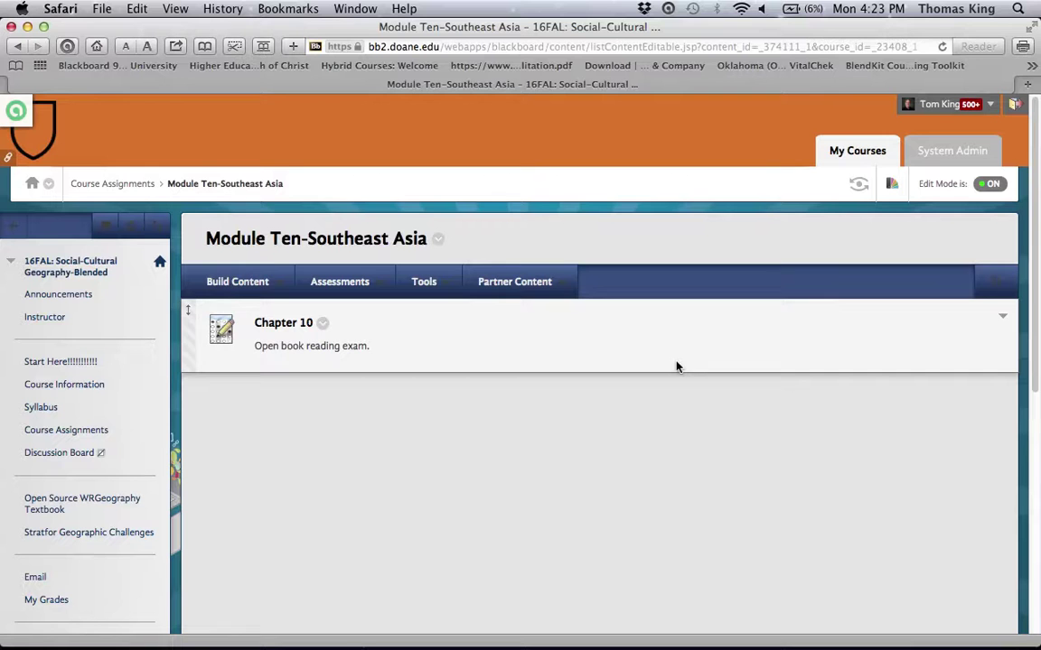
Start creating a new assignment in the Module Ten-Southeast Asia folder.
{"action": "left_click", "coordinate": [418, 284]}
{"action": "key", "text": "Escape"}
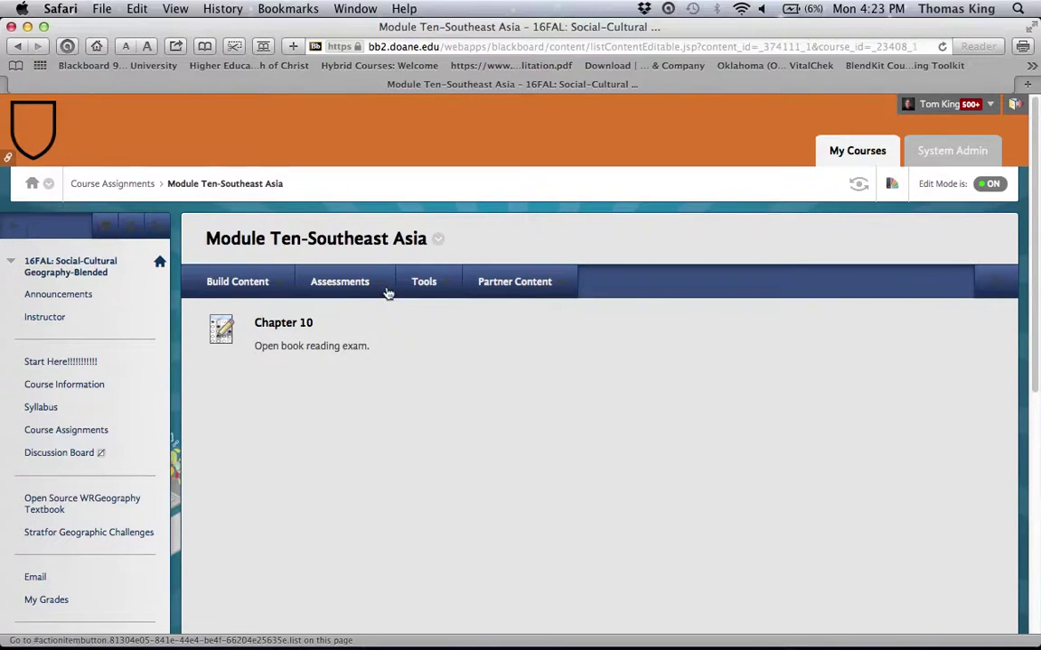
{"action": "key", "text": "Right"}
{"action": "left_click", "coordinate": [362, 283]}
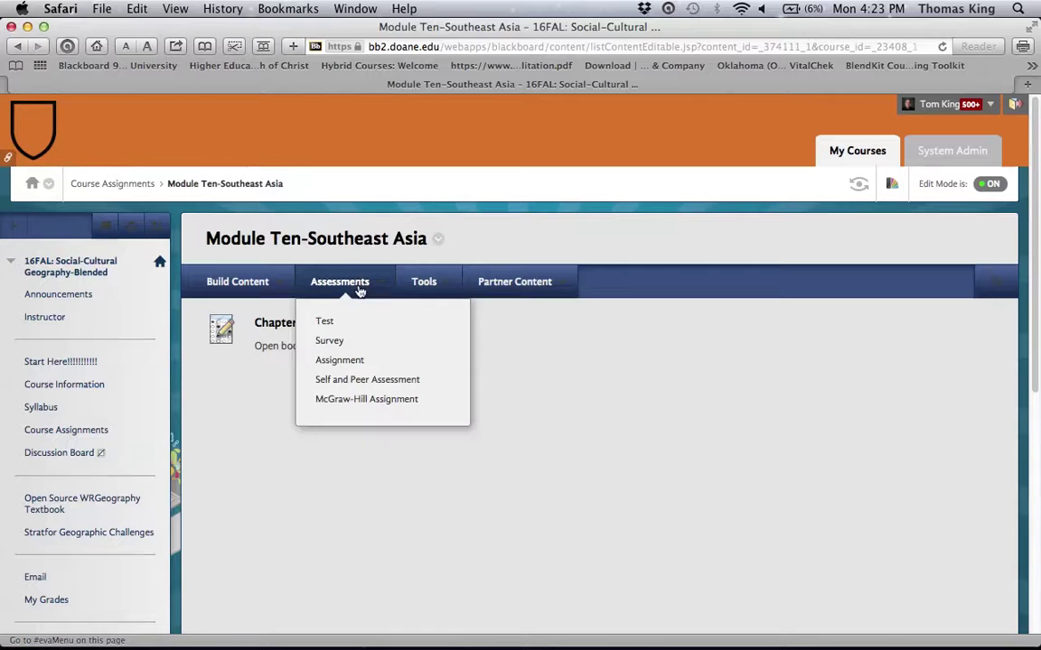
{"action": "left_click", "coordinate": [354, 360]}
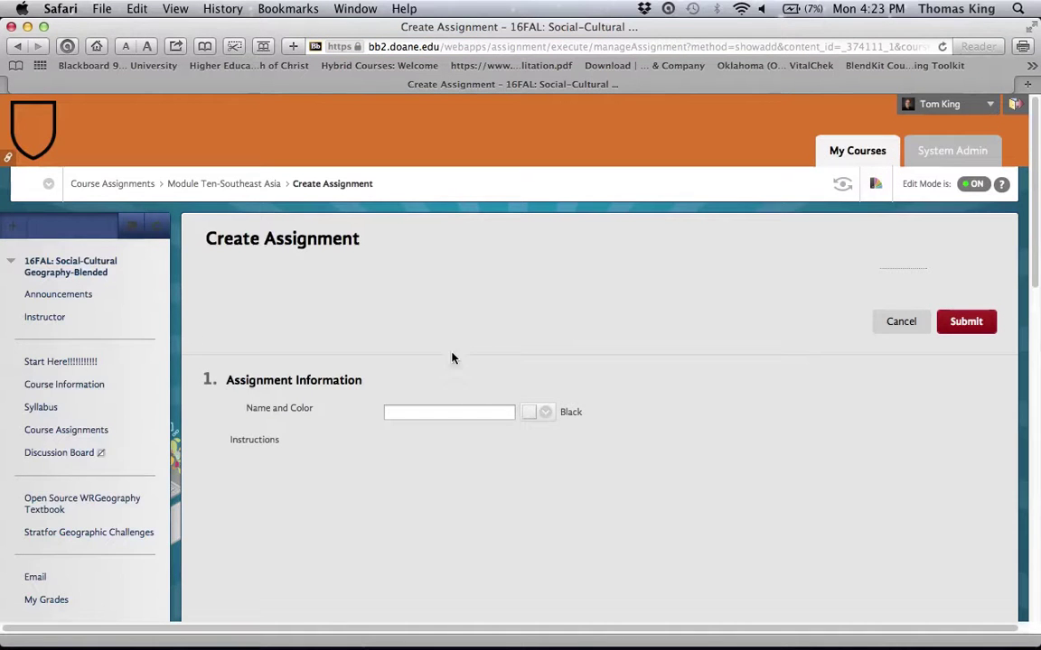
Name the new assignment "Paper".
{"action": "left_click", "coordinate": [403, 412]}
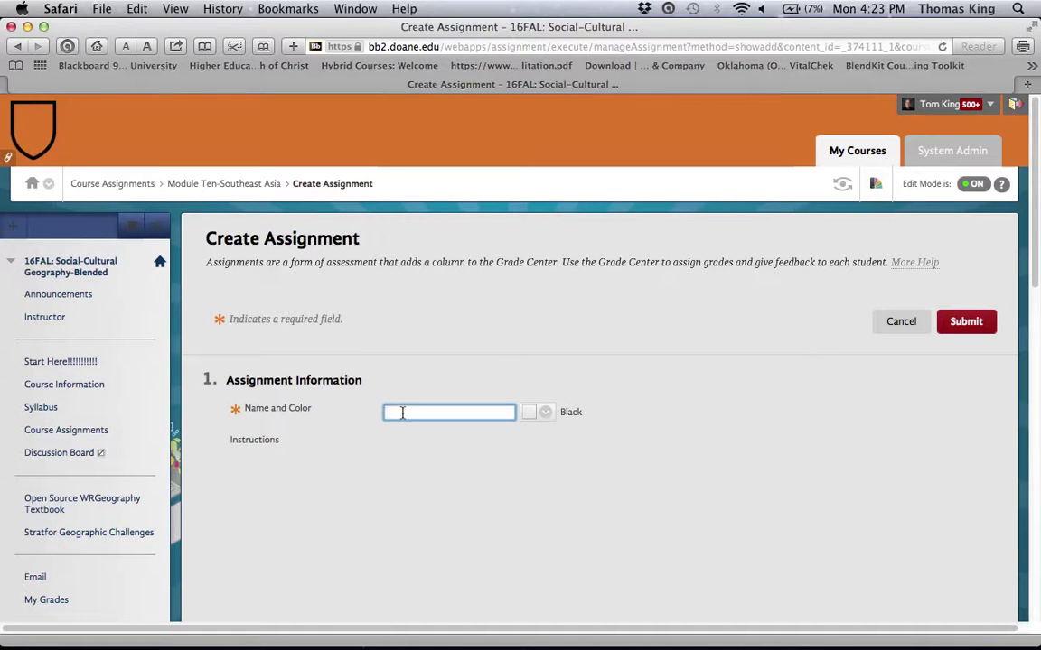
{"action": "type", "text": "P"}
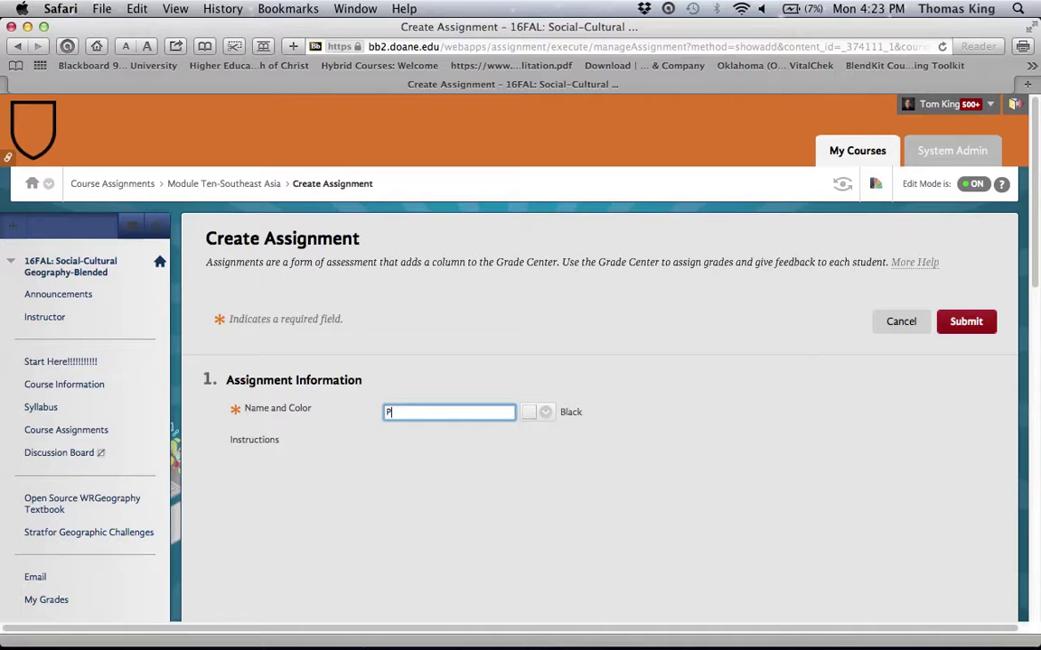
{"action": "type", "text": "p"}
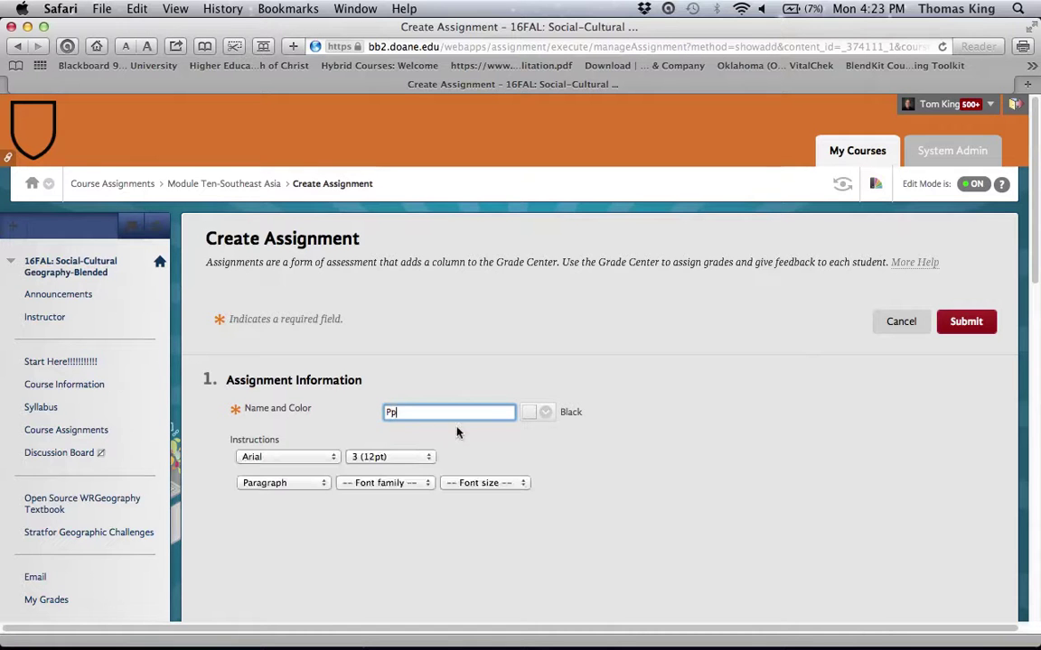
{"action": "type", "text": "ae"}
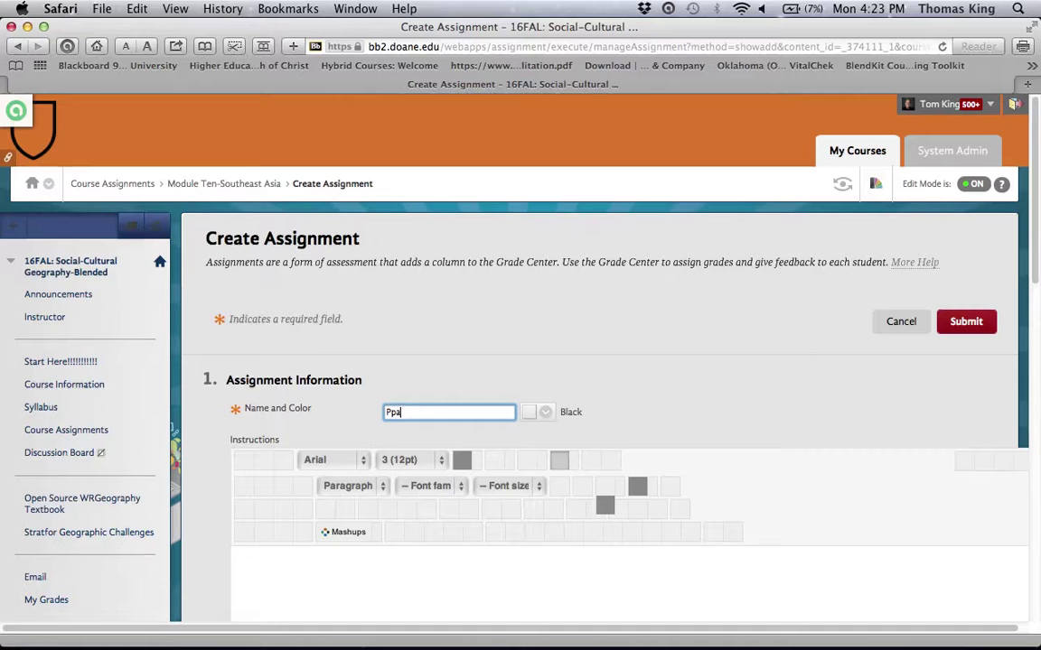
{"action": "key", "text": "BackSpace"}
{"action": "key", "text": "BackSpace"}
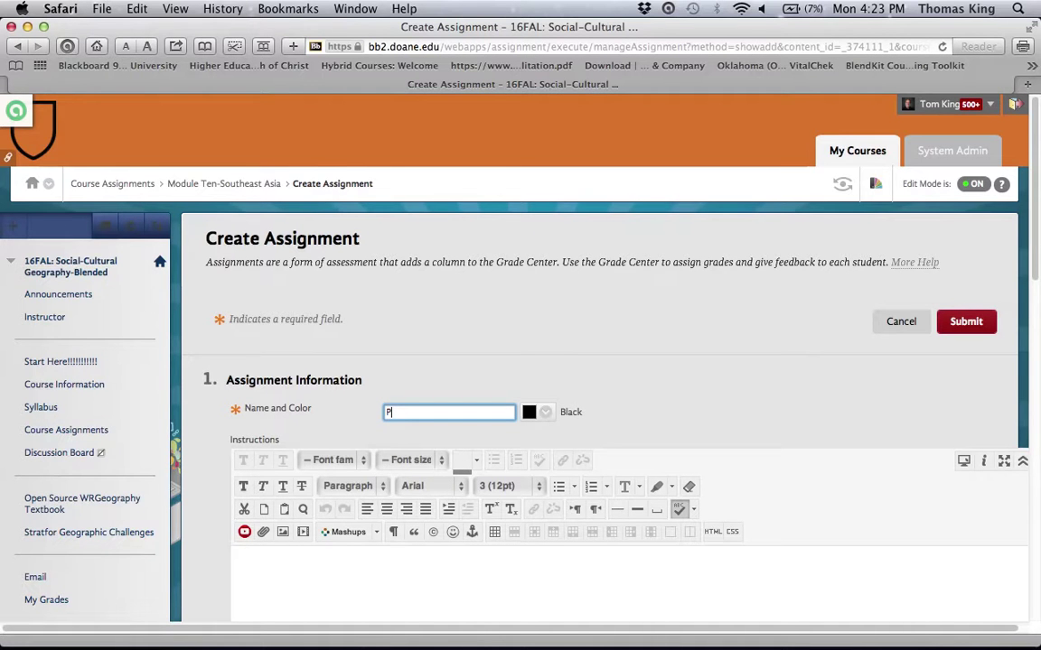
{"action": "type", "text": "aper"}
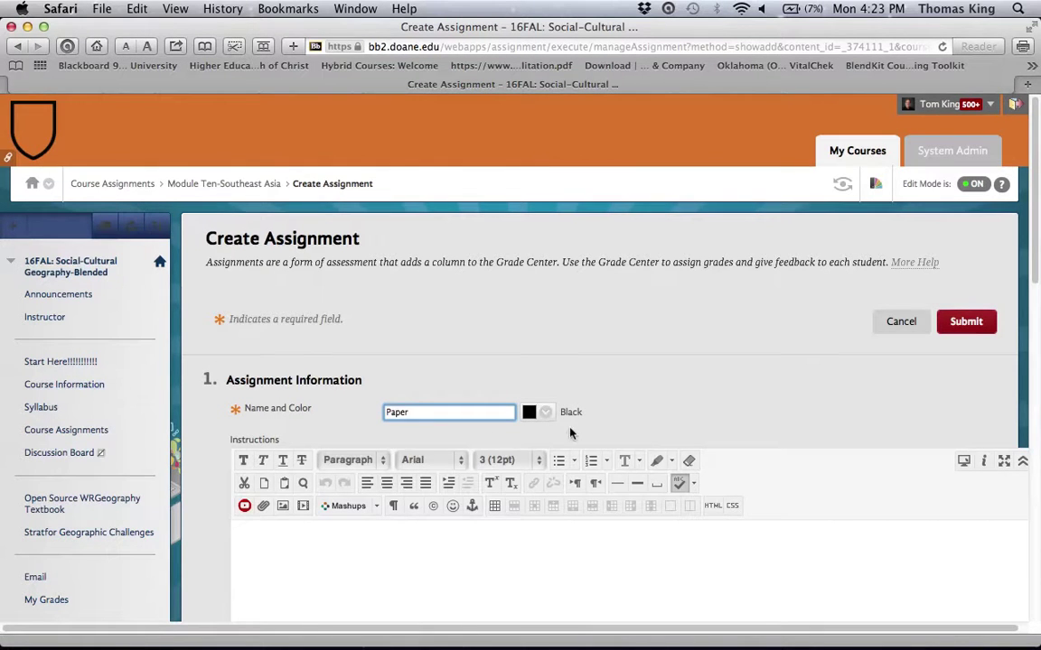
Enter the assignment instructions "Please submit your pdf paper!".
{"action": "left_click", "coordinate": [254, 550]}
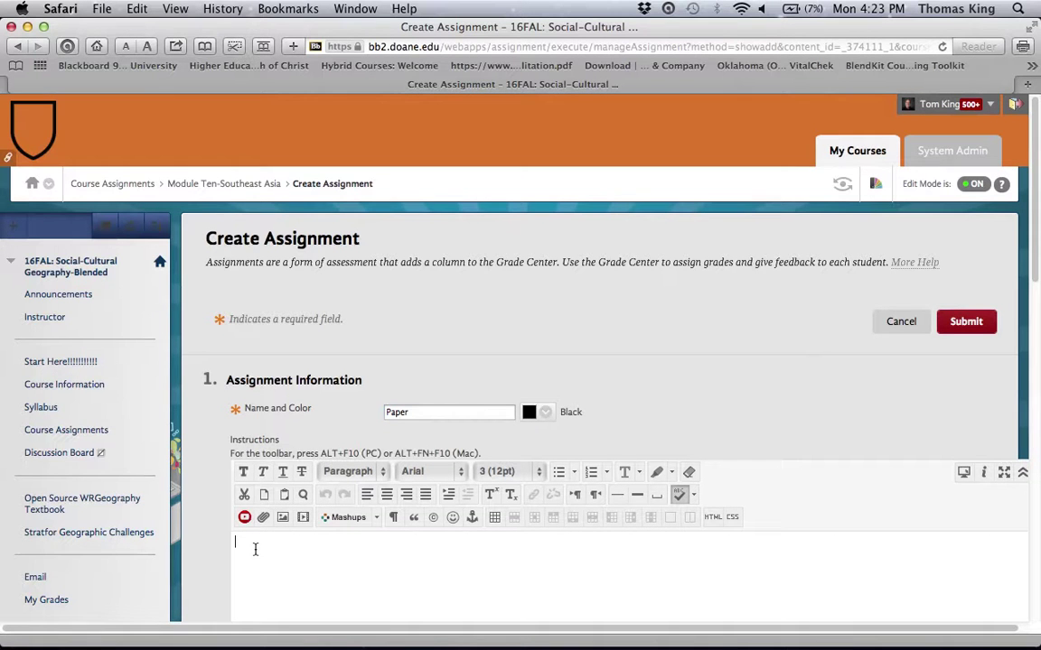
{"action": "type", "text": "Please submit your pdf"}
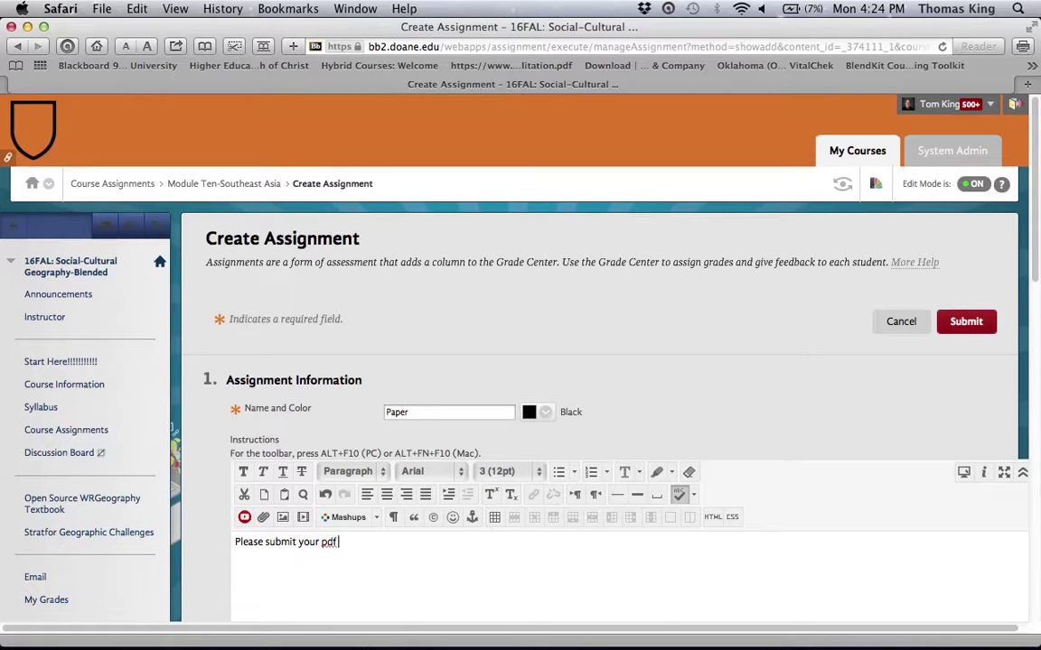
{"action": "type", "text": " paper"}
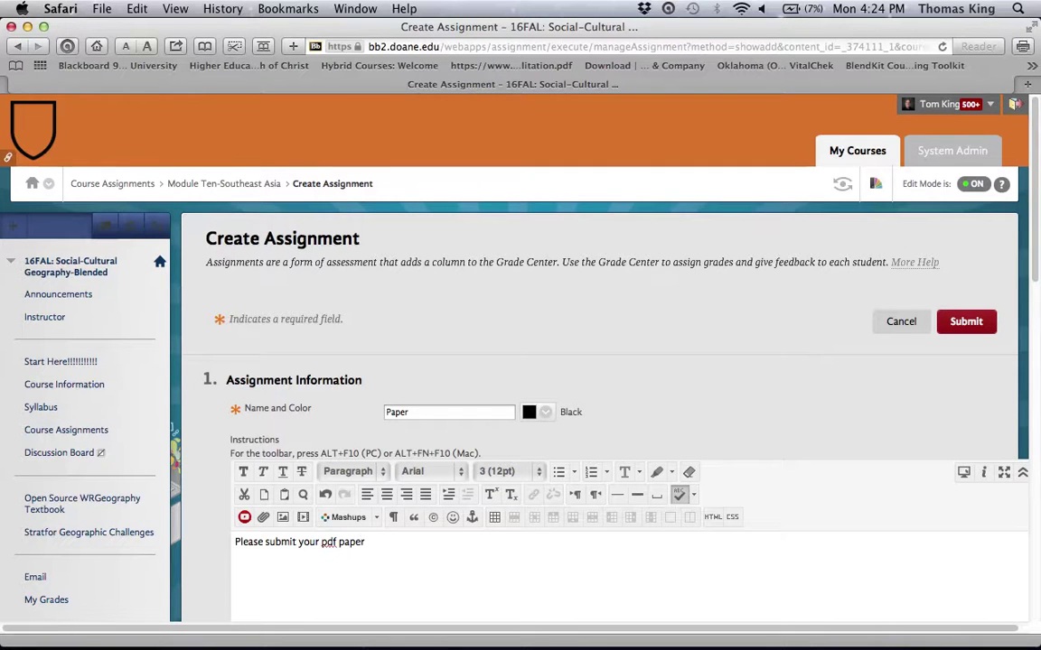
{"action": "type", "text": "!"}
Try enabling the assignment's due date and switch it off again.
{"action": "scroll", "coordinate": [596, 361], "scroll_direction": "down", "scroll_amount": 3}
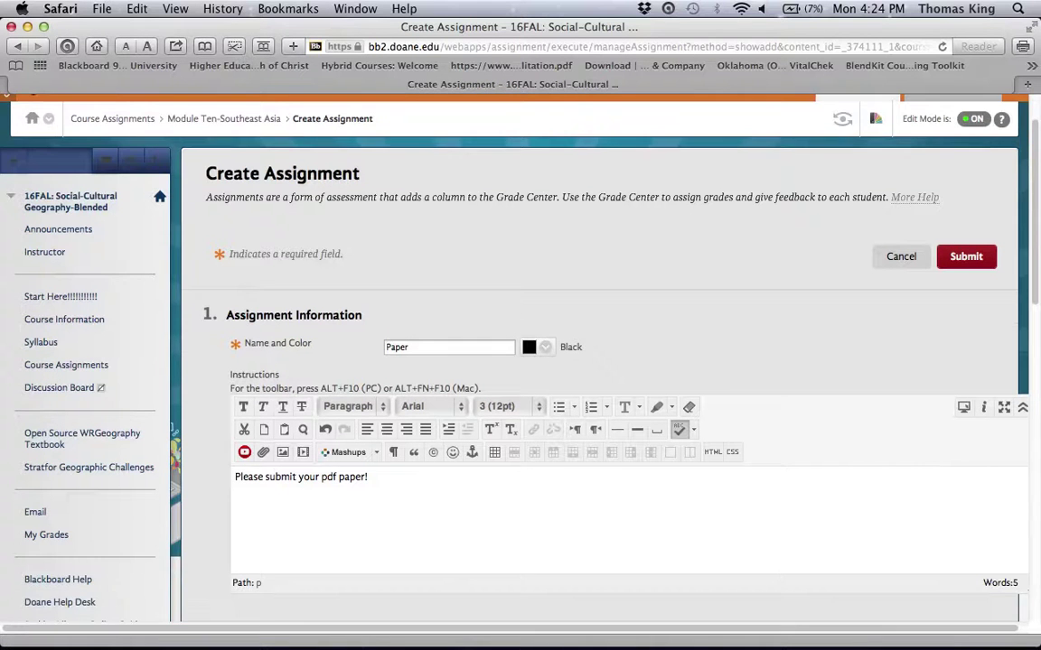
{"action": "scroll", "coordinate": [596, 362], "scroll_direction": "down", "scroll_amount": 1}
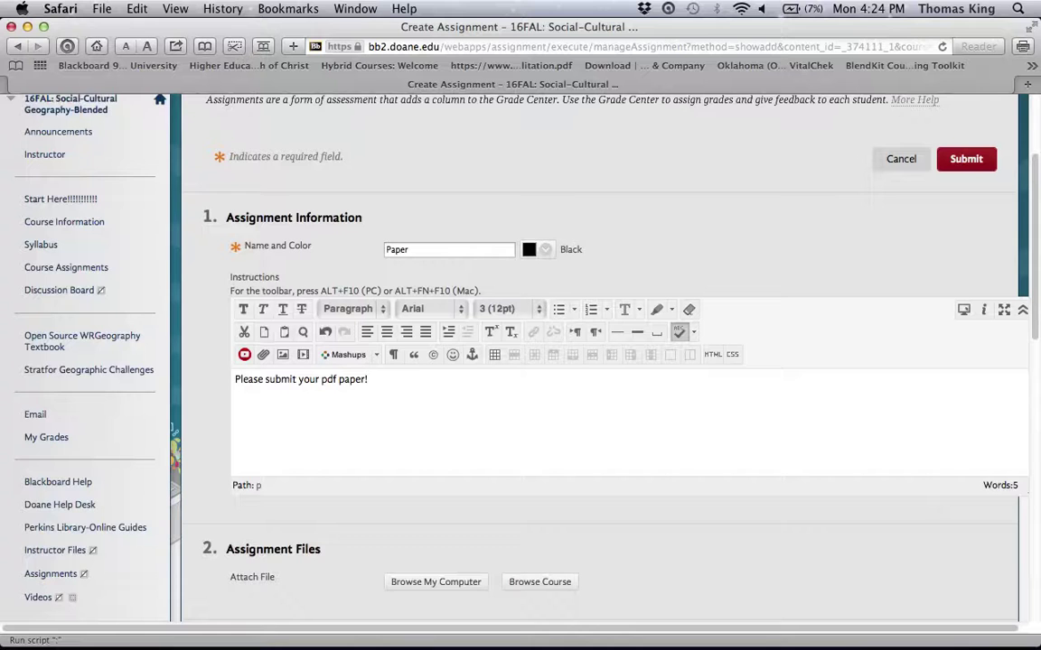
{"action": "scroll", "coordinate": [596, 361], "scroll_direction": "down", "scroll_amount": 2}
{"action": "scroll", "coordinate": [596, 361], "scroll_direction": "down", "scroll_amount": 4}
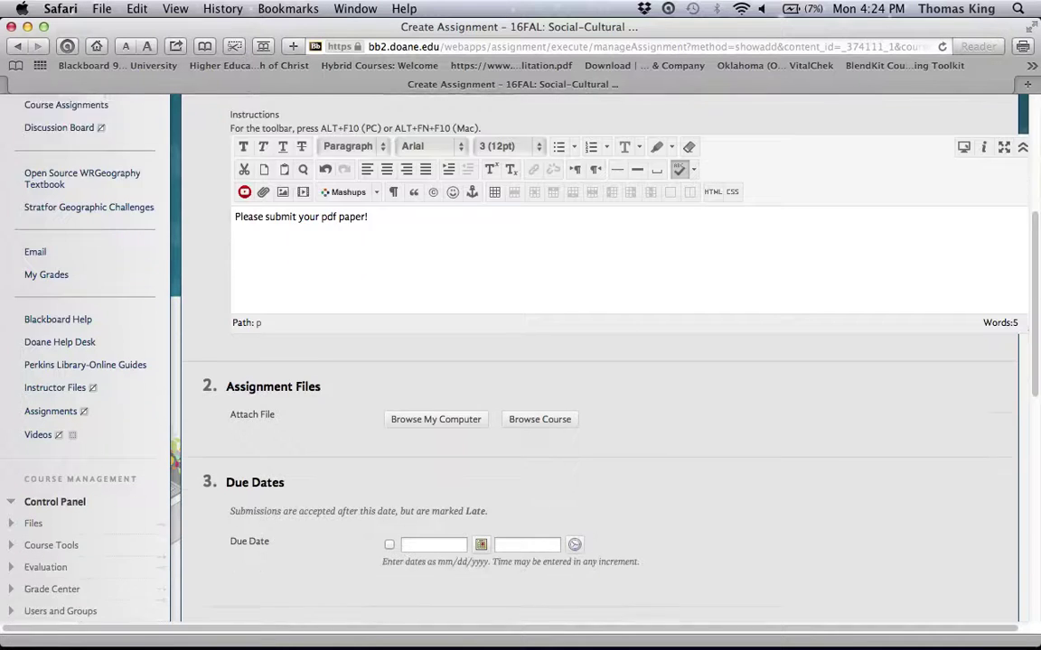
{"action": "scroll", "coordinate": [627, 434], "scroll_direction": "down", "scroll_amount": 4}
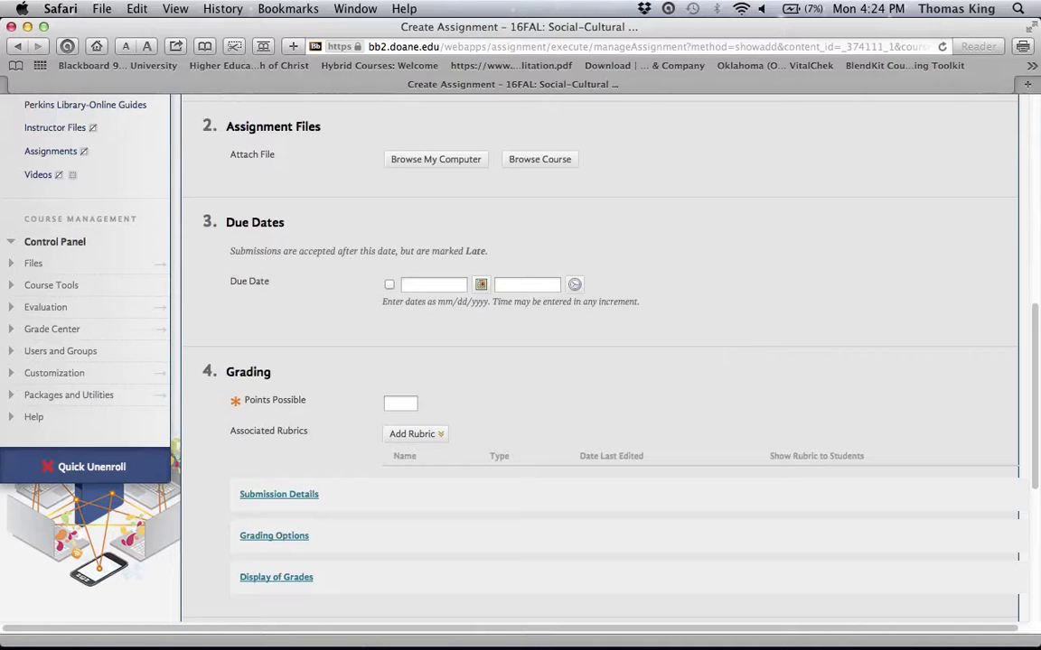
{"action": "scroll", "coordinate": [723, 341], "scroll_direction": "up", "scroll_amount": 3}
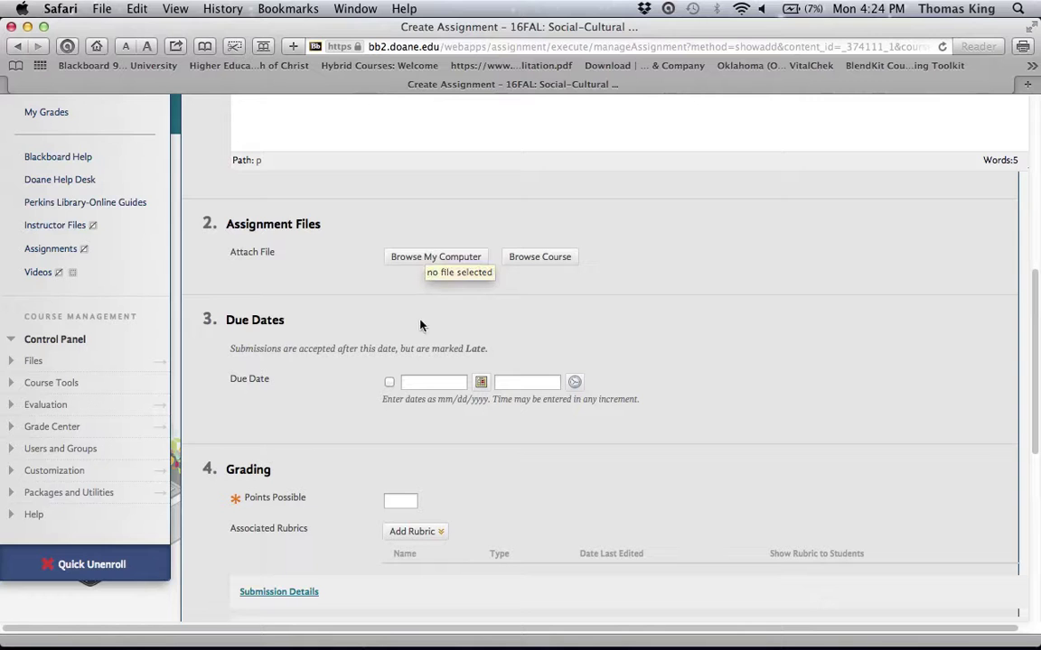
{"action": "left_click", "coordinate": [390, 383]}
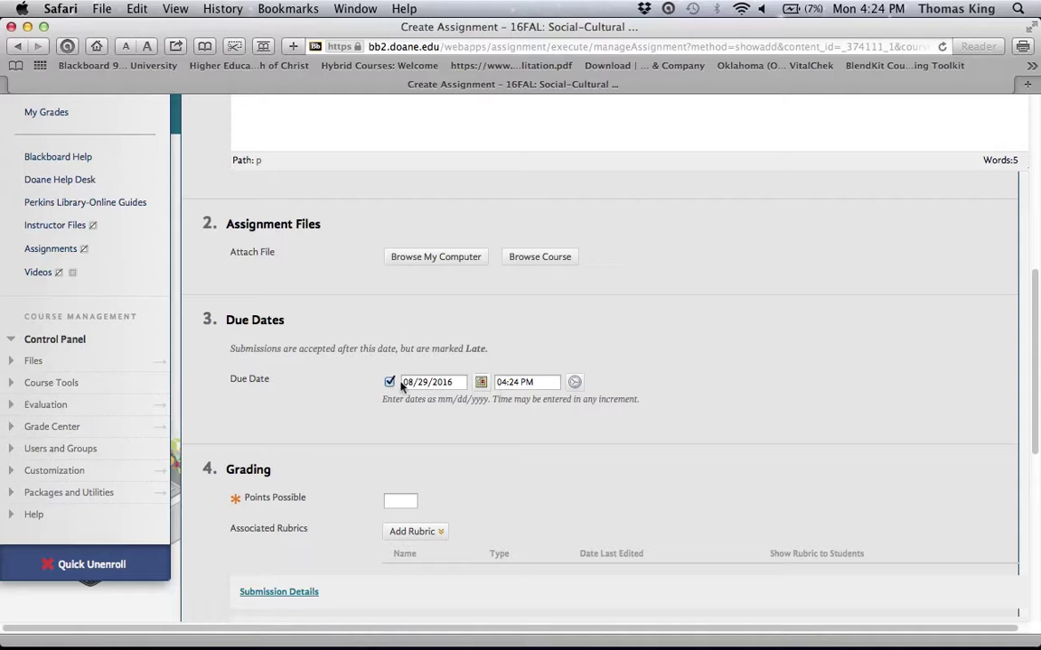
{"action": "left_click", "coordinate": [389, 382]}
Set the assignment's points possible to 10.
{"action": "left_click", "coordinate": [409, 502]}
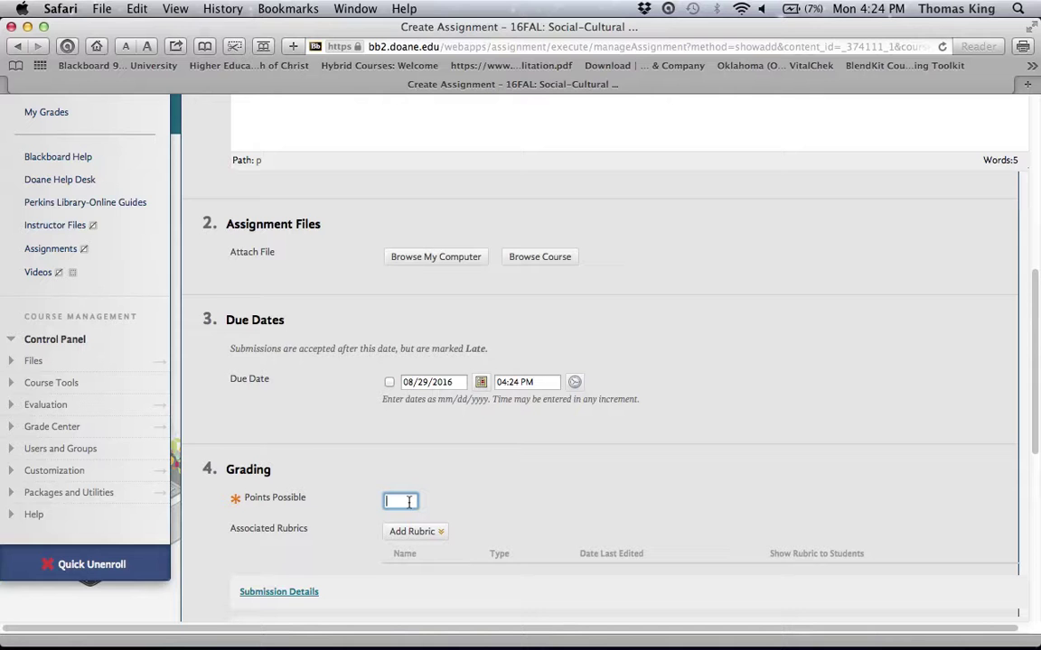
{"action": "type", "text": "10"}
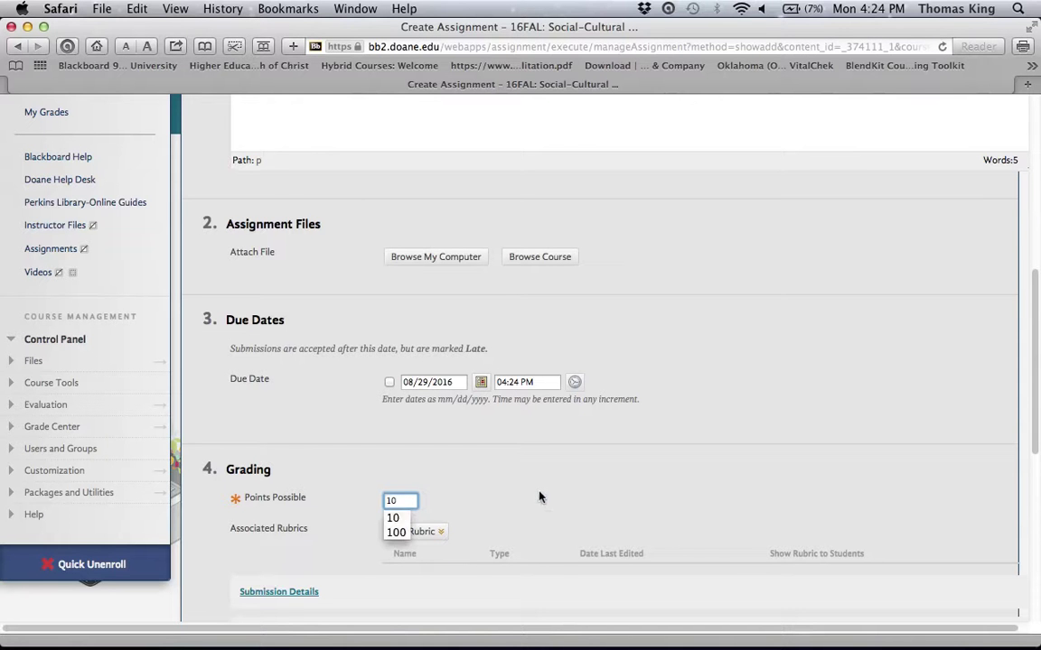
{"action": "left_click", "coordinate": [486, 442]}
Review the assignment's submission details, grading options, grade display settings and availability options.
{"action": "scroll", "coordinate": [486, 443], "scroll_direction": "down", "scroll_amount": 2}
{"action": "scroll", "coordinate": [600, 357], "scroll_direction": "down", "scroll_amount": 6}
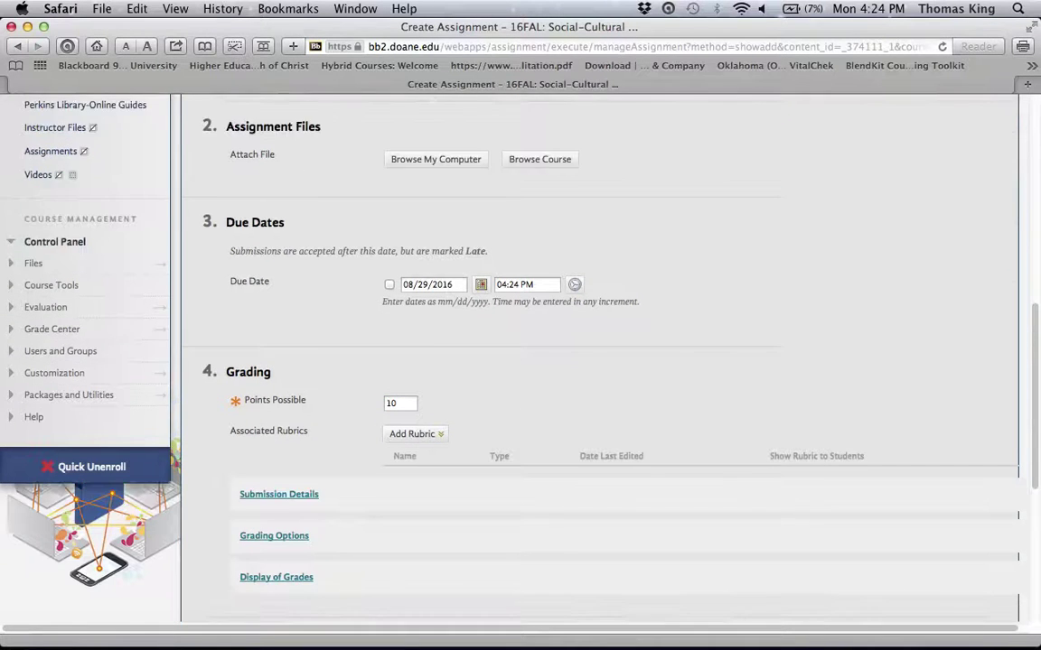
{"action": "scroll", "coordinate": [290, 320], "scroll_direction": "down", "scroll_amount": 2}
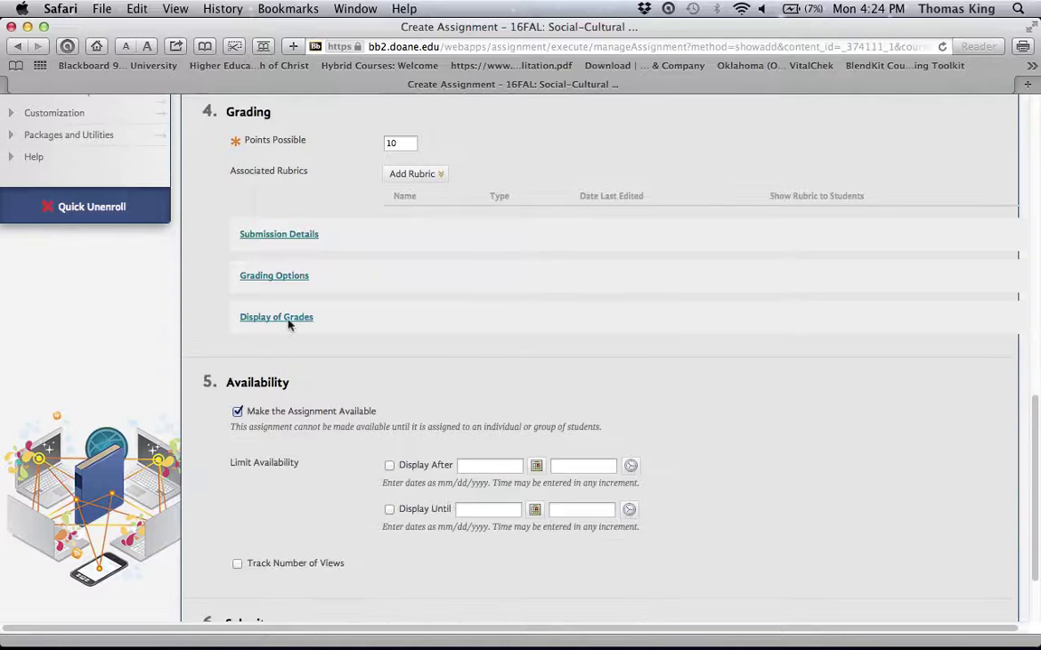
{"action": "left_click", "coordinate": [280, 239]}
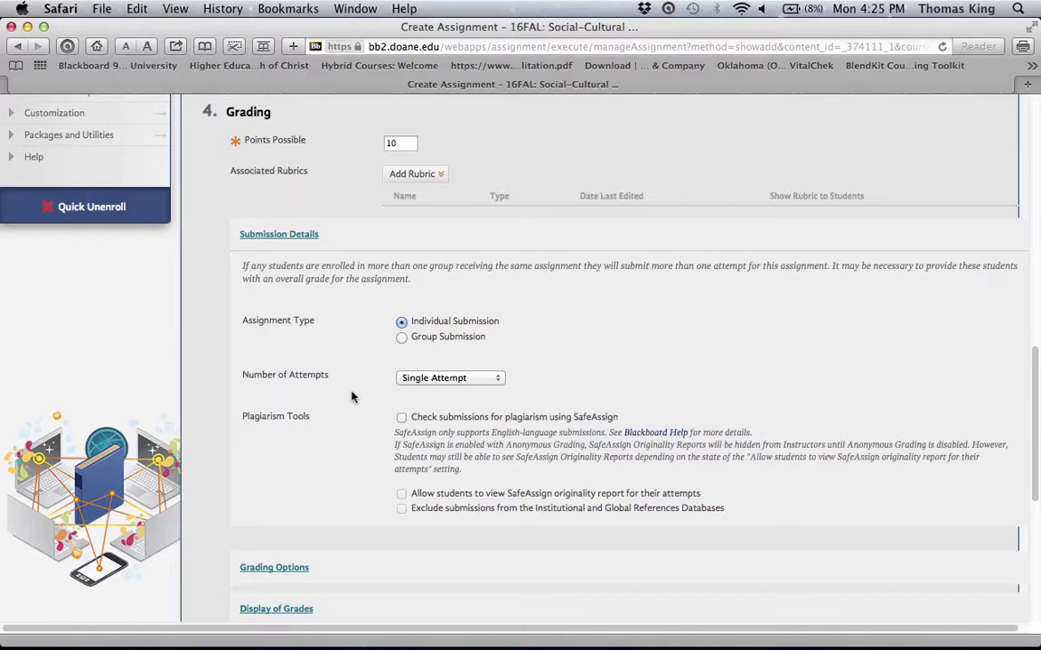
{"action": "left_click", "coordinate": [308, 237]}
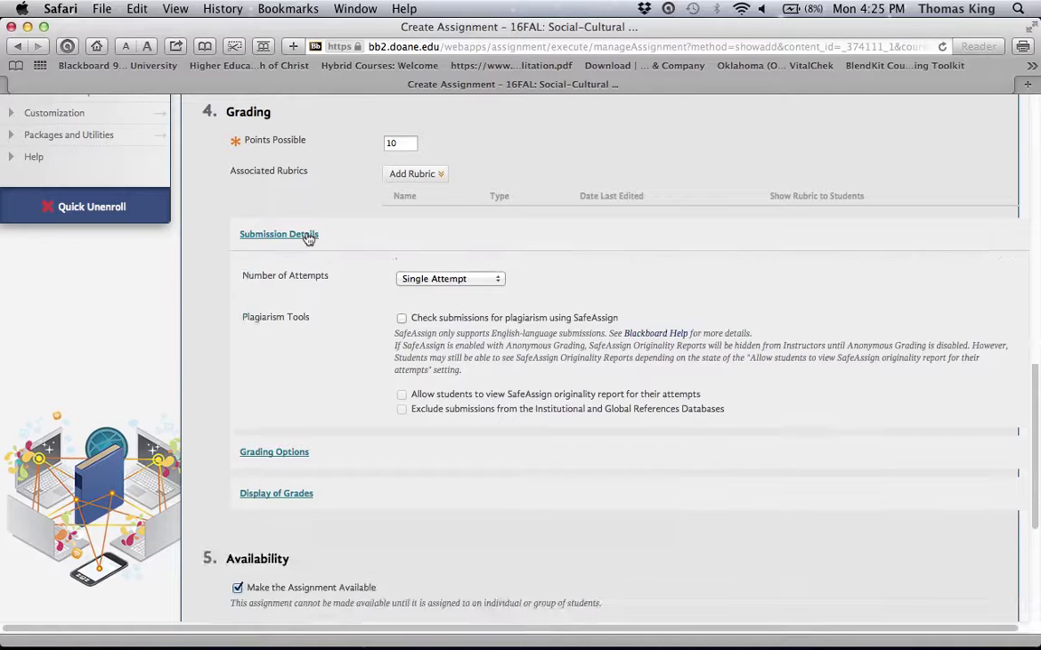
{"action": "left_click", "coordinate": [301, 278]}
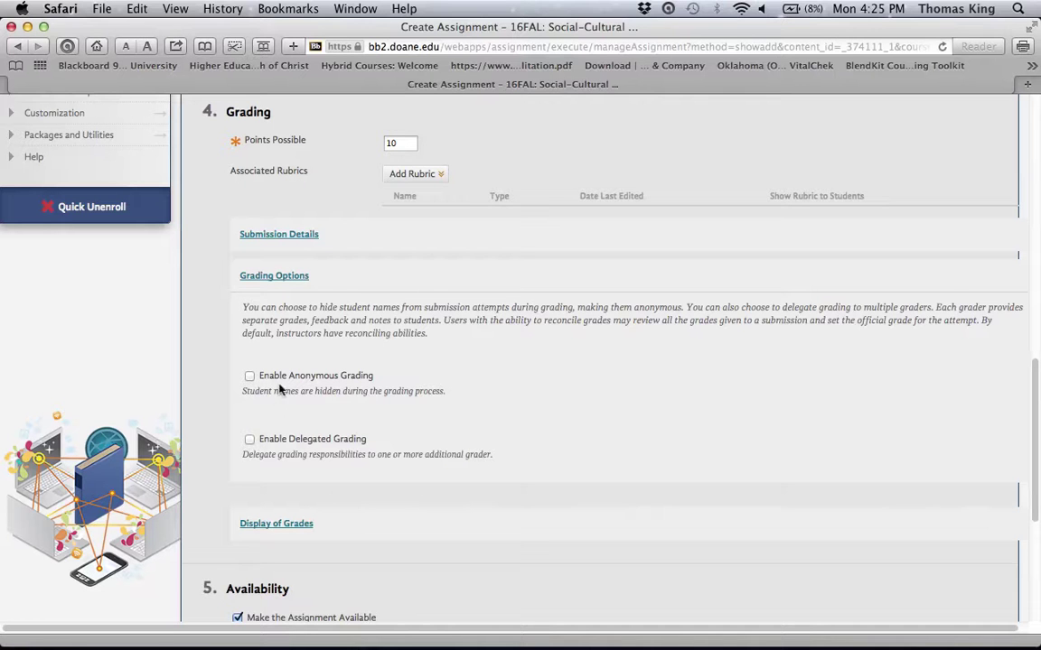
{"action": "left_click", "coordinate": [289, 280]}
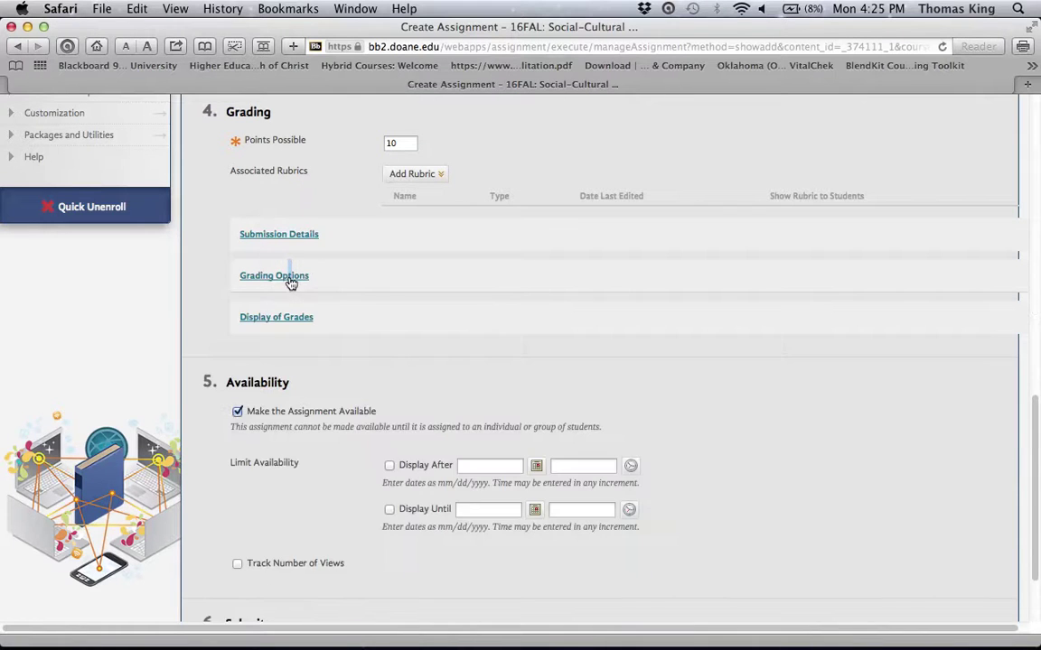
{"action": "left_click", "coordinate": [267, 319]}
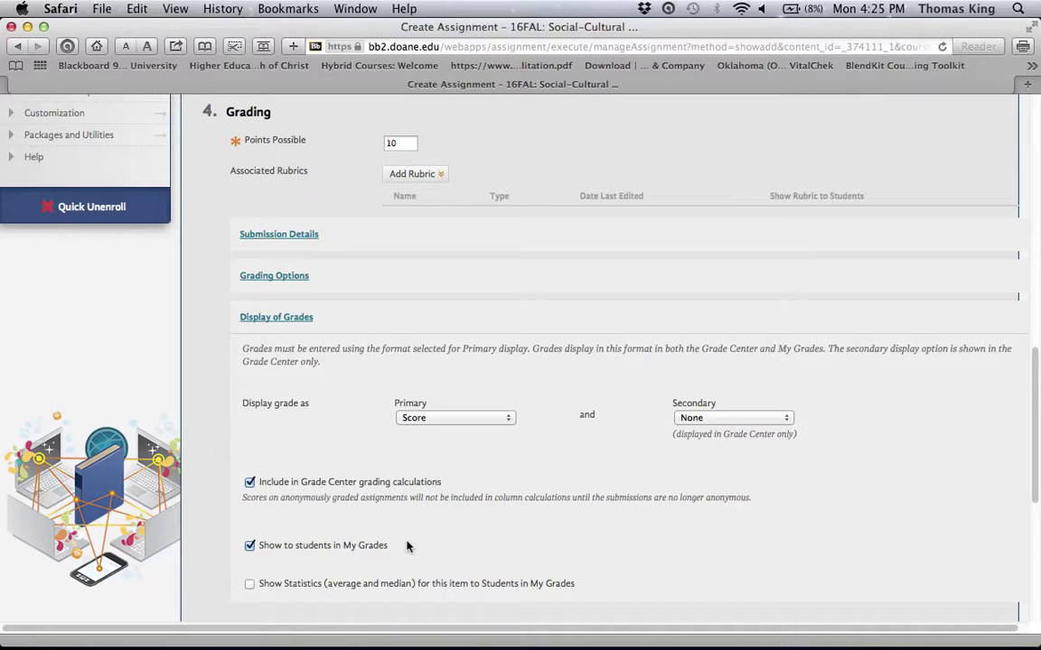
{"action": "left_click", "coordinate": [297, 318]}
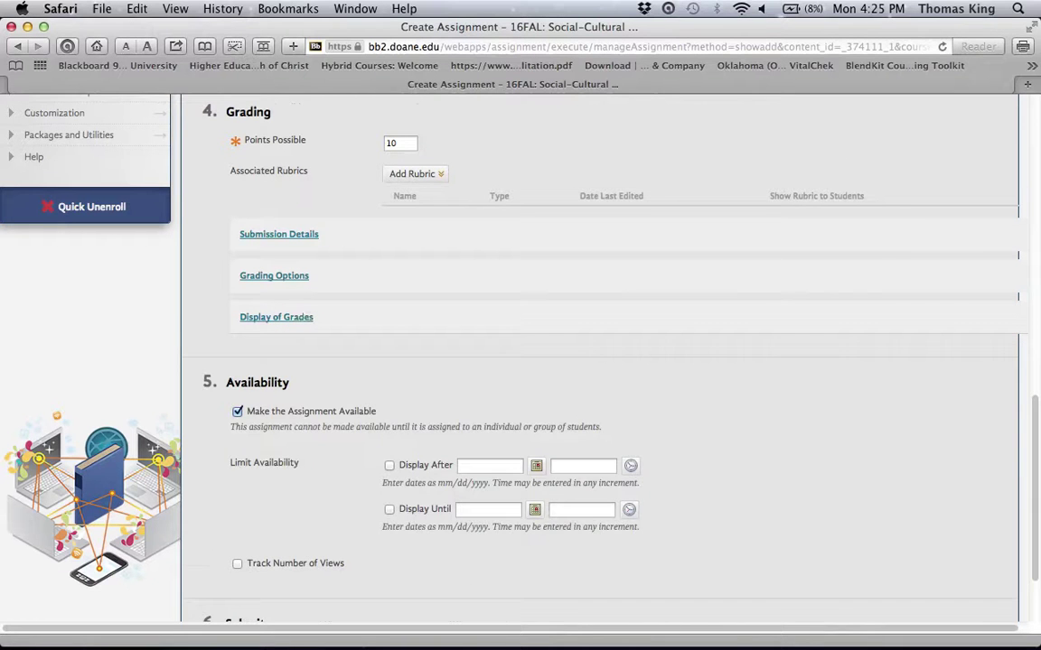
{"action": "scroll", "coordinate": [520, 376], "scroll_direction": "down", "scroll_amount": 3}
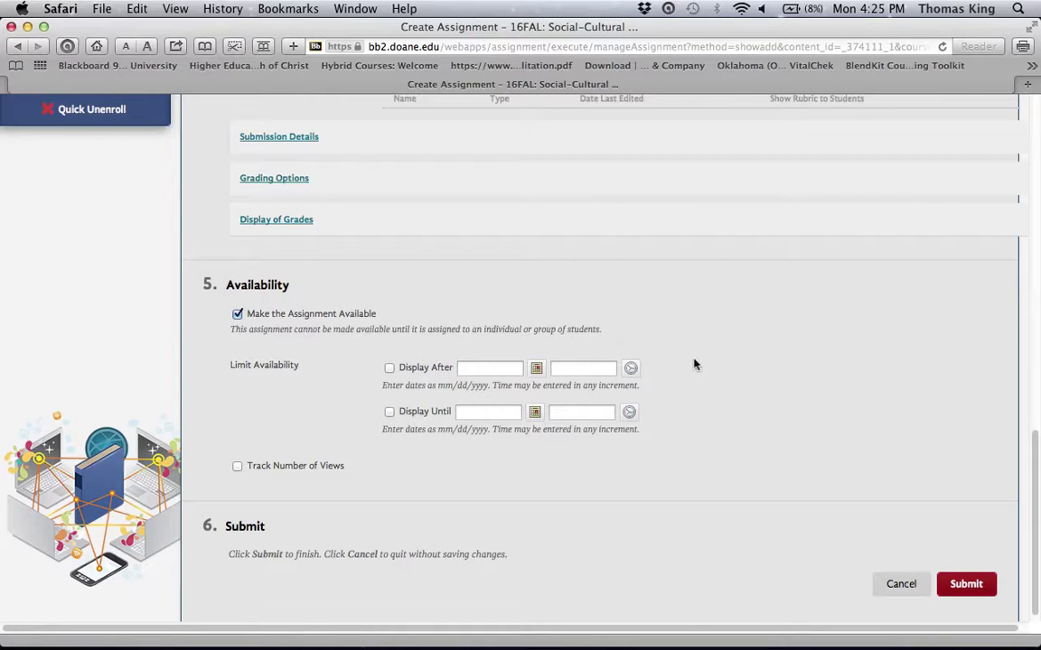
Submit the assignment form to create Paper and switch Edit Mode off for the module folder.
{"action": "left_click", "coordinate": [966, 585]}
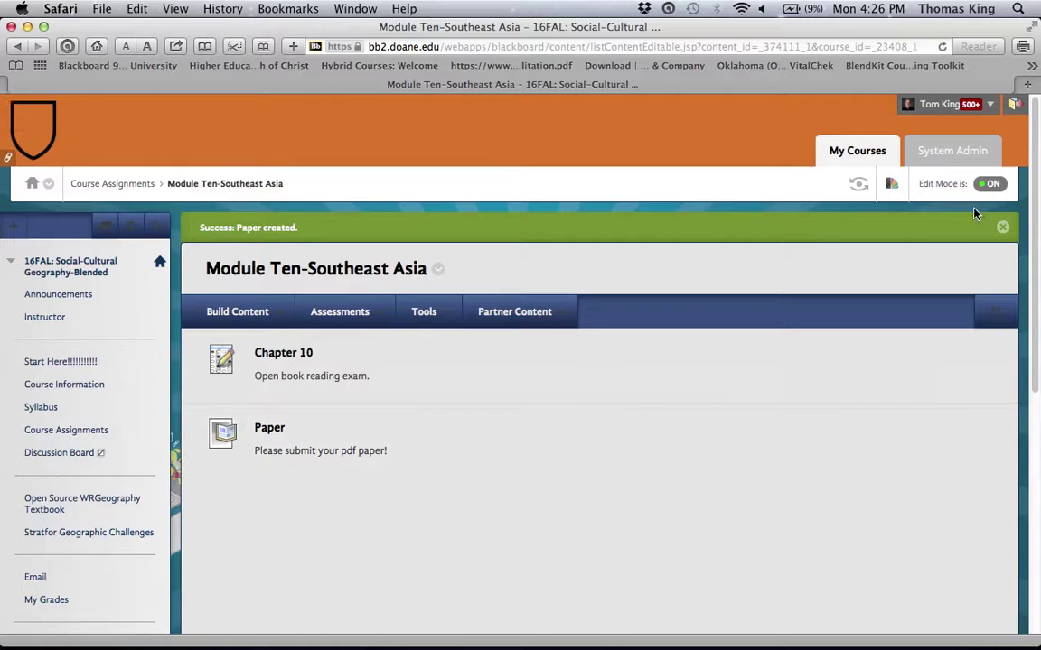
{"action": "left_click", "coordinate": [992, 185]}
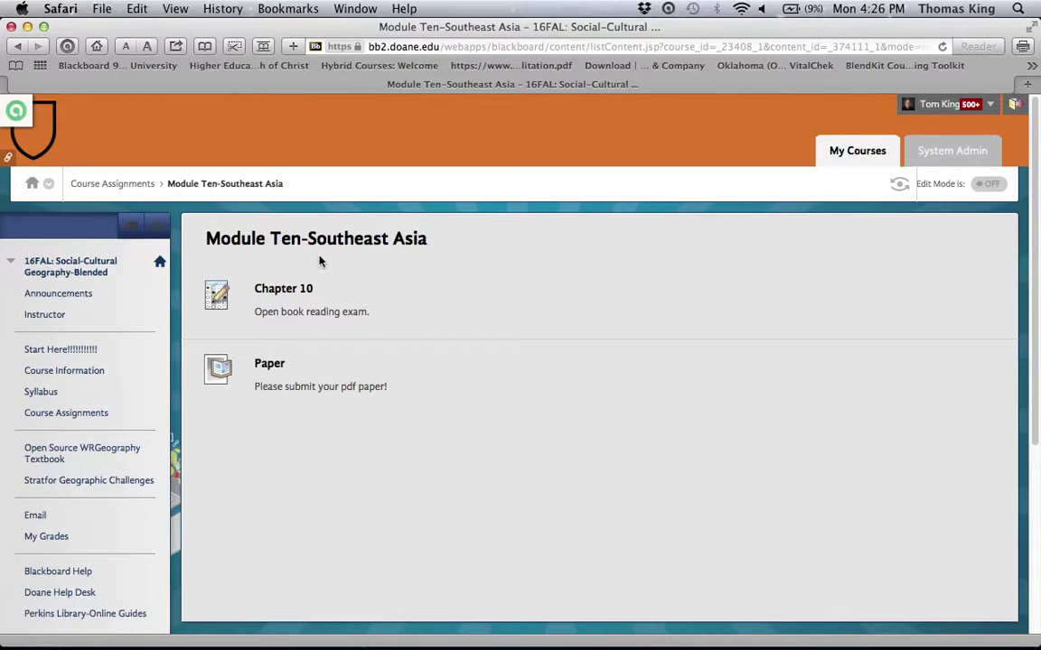
Open the Paper assignment's submission preview and look at the option to attach a file from the computer without choosing one.
{"action": "left_click", "coordinate": [269, 364]}
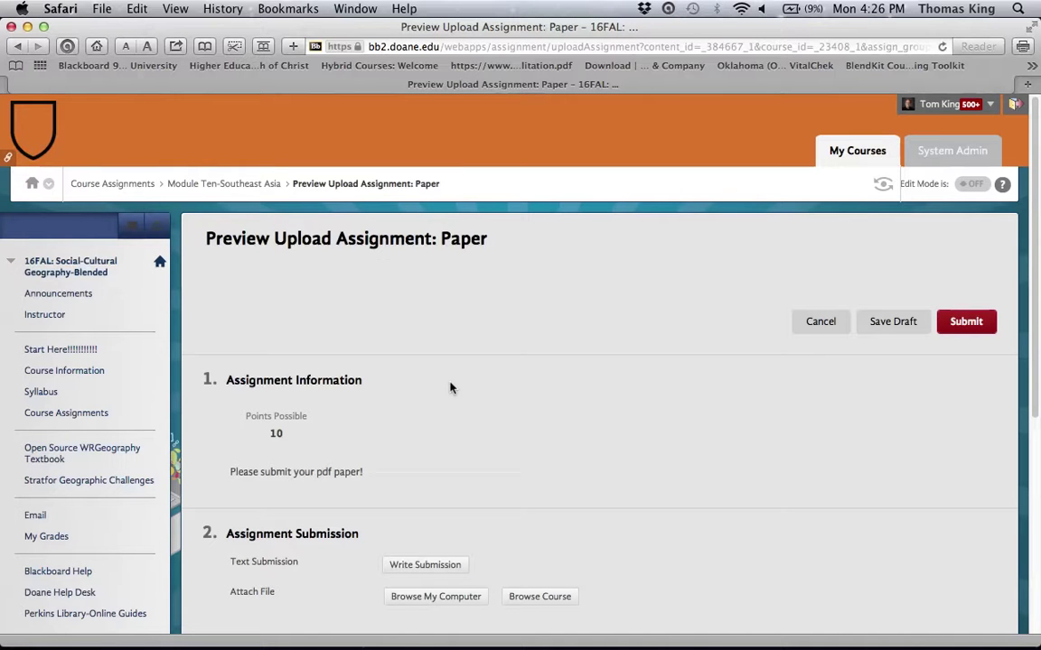
{"action": "left_click", "coordinate": [455, 389]}
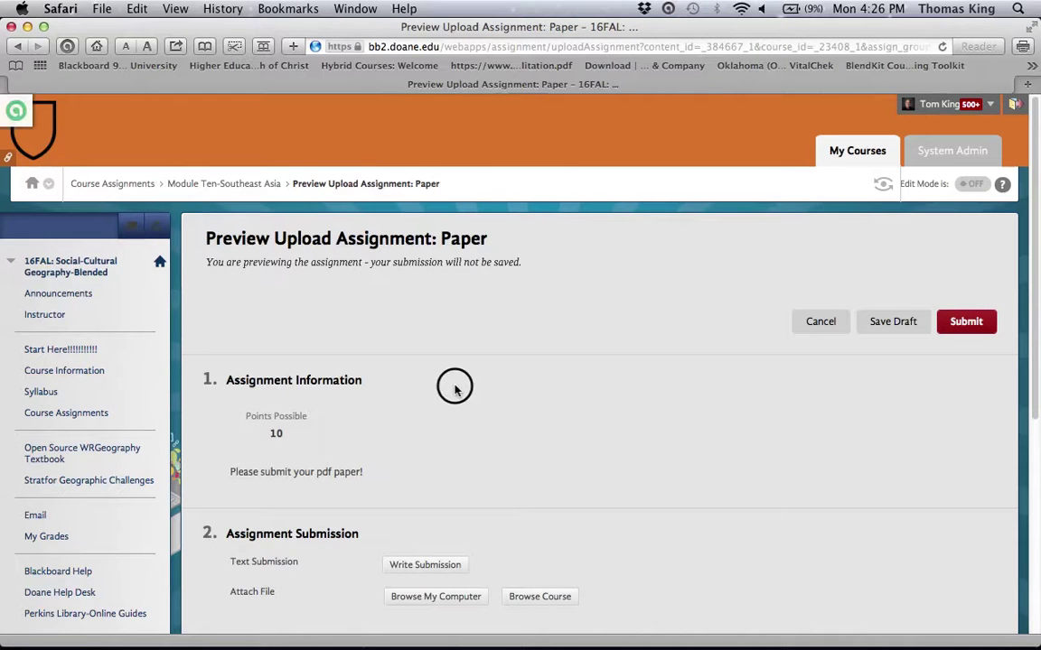
{"action": "scroll", "coordinate": [455, 389], "scroll_direction": "down", "scroll_amount": 5}
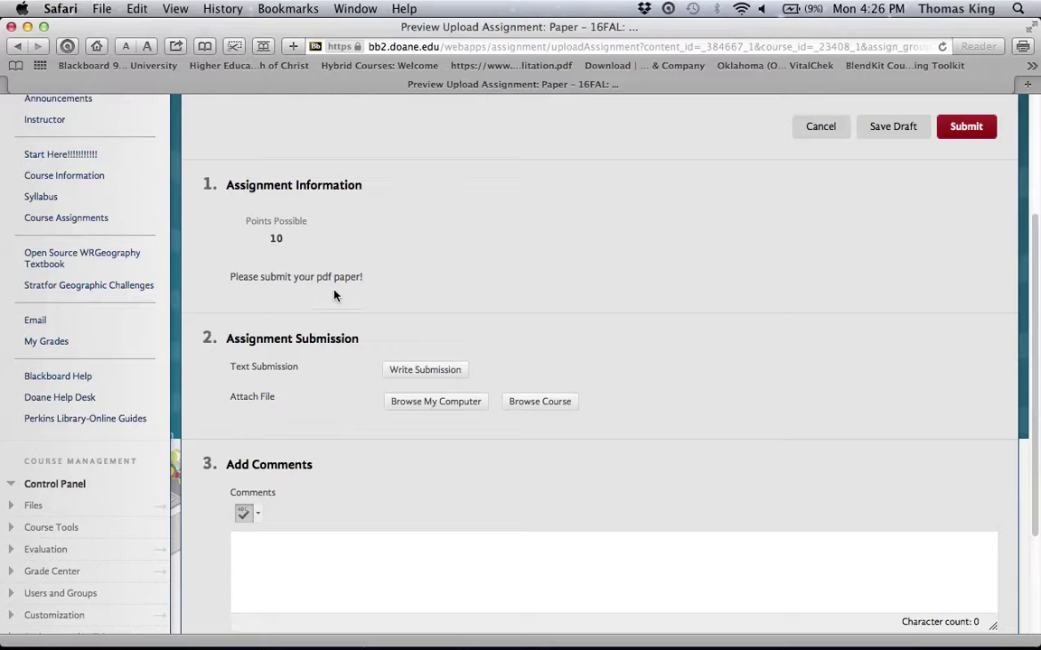
{"action": "left_click", "coordinate": [407, 402]}
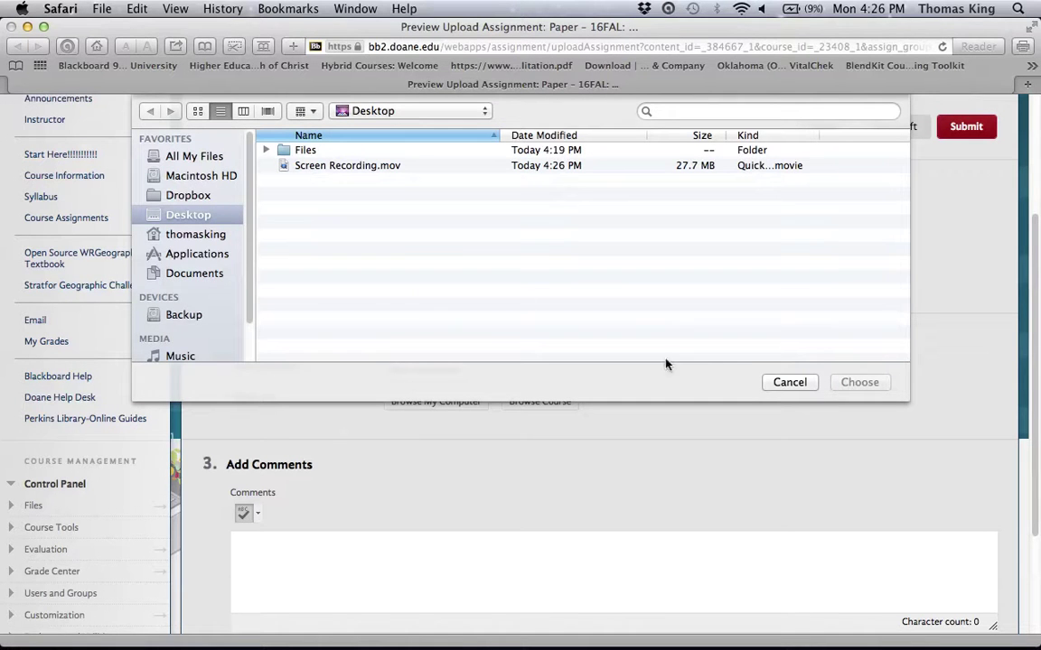
{"action": "left_click", "coordinate": [777, 382]}
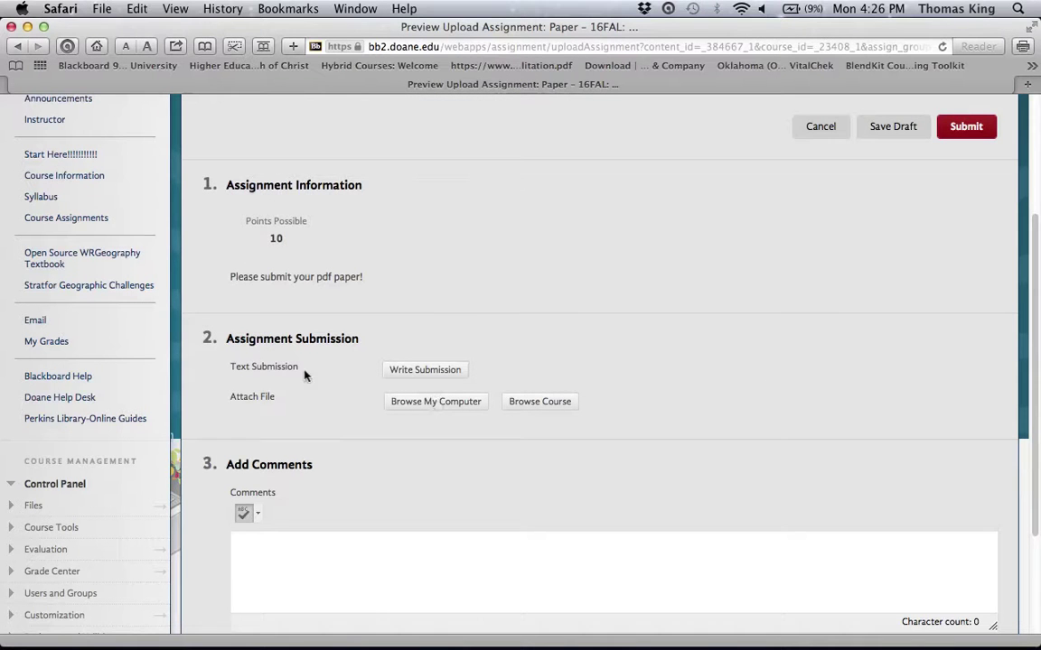
Try writing the text submission "Type paper!", clear it and collapse the text editor.
{"action": "left_click", "coordinate": [401, 372]}
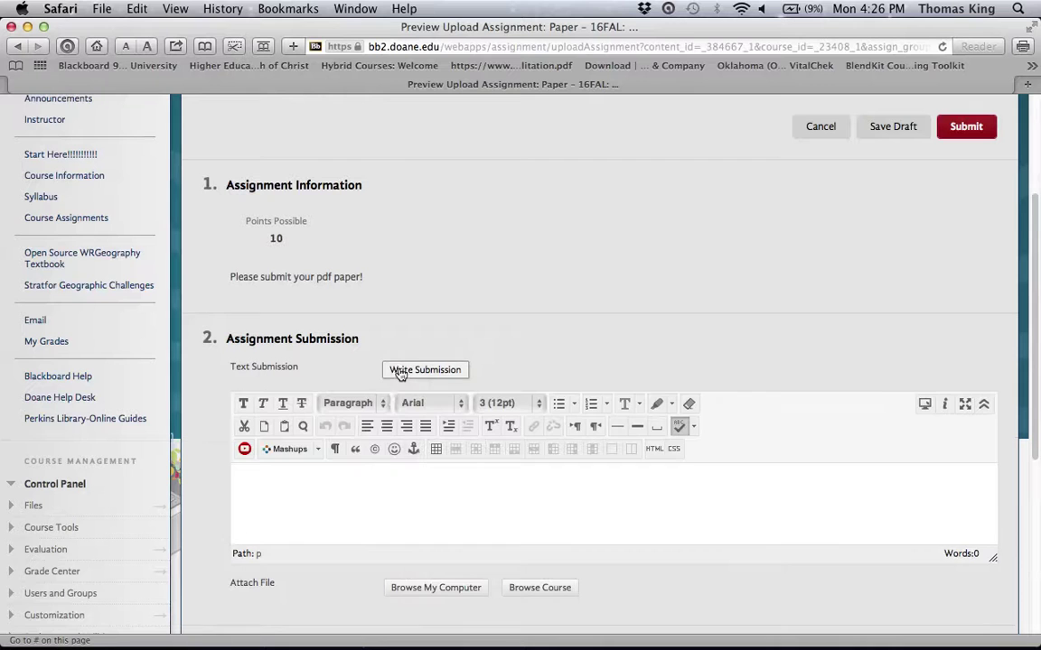
{"action": "left_click", "coordinate": [355, 476]}
{"action": "type", "text": "Tyoe"}
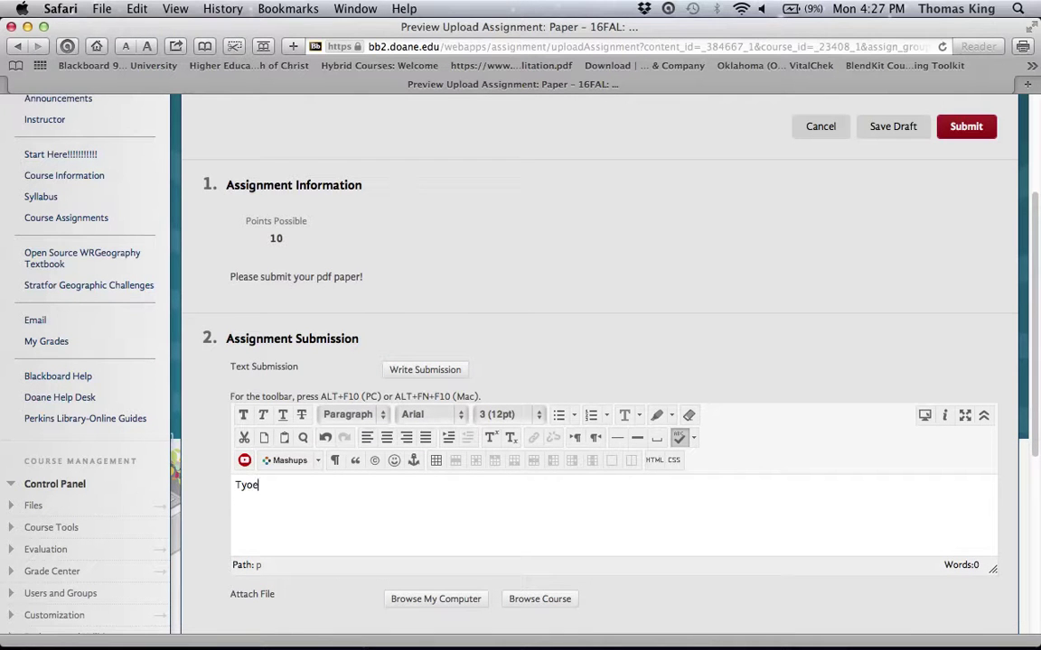
{"action": "key", "text": "BackSpace"}
{"action": "type", "text": "pe paper!"}
{"action": "left_click", "coordinate": [288, 485]}
{"action": "key", "text": "BackSpace"}
{"action": "key", "text": "BackSpace"}
{"action": "key", "text": "BackSpace"}
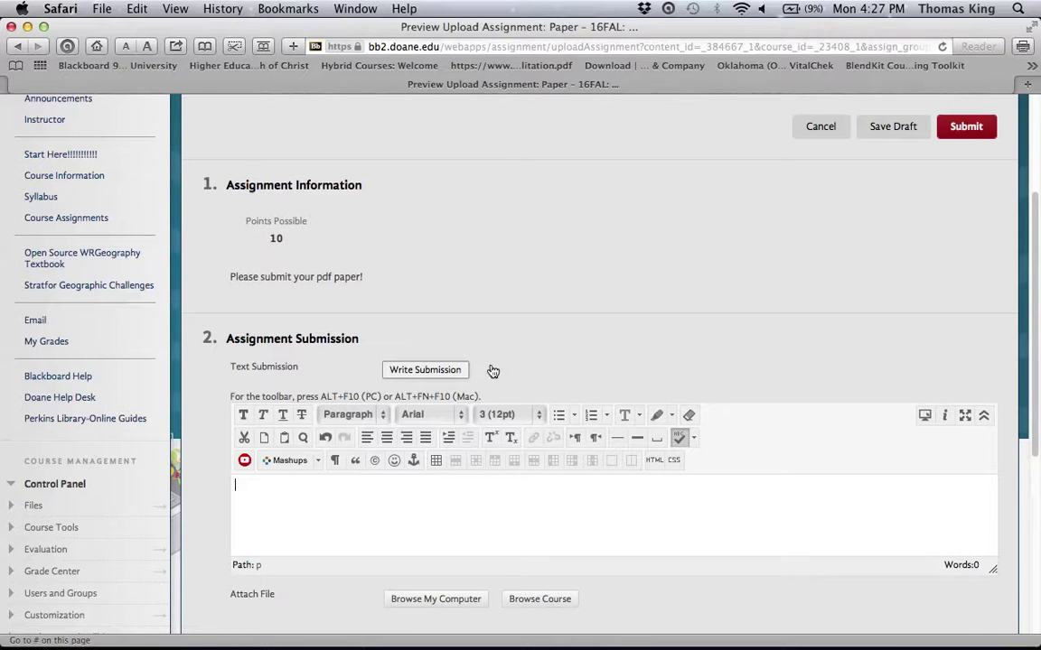
{"action": "left_click", "coordinate": [486, 371]}
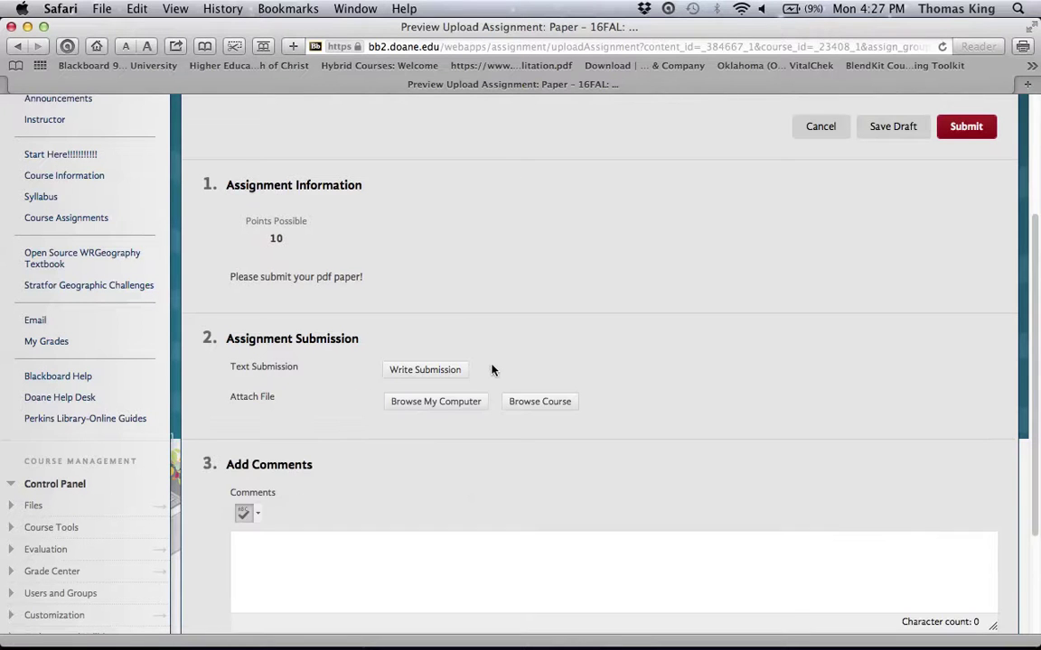
Attach "About Stacks.pdf" from the computer's Documents folder to the assignment submission.
{"action": "left_click", "coordinate": [443, 403]}
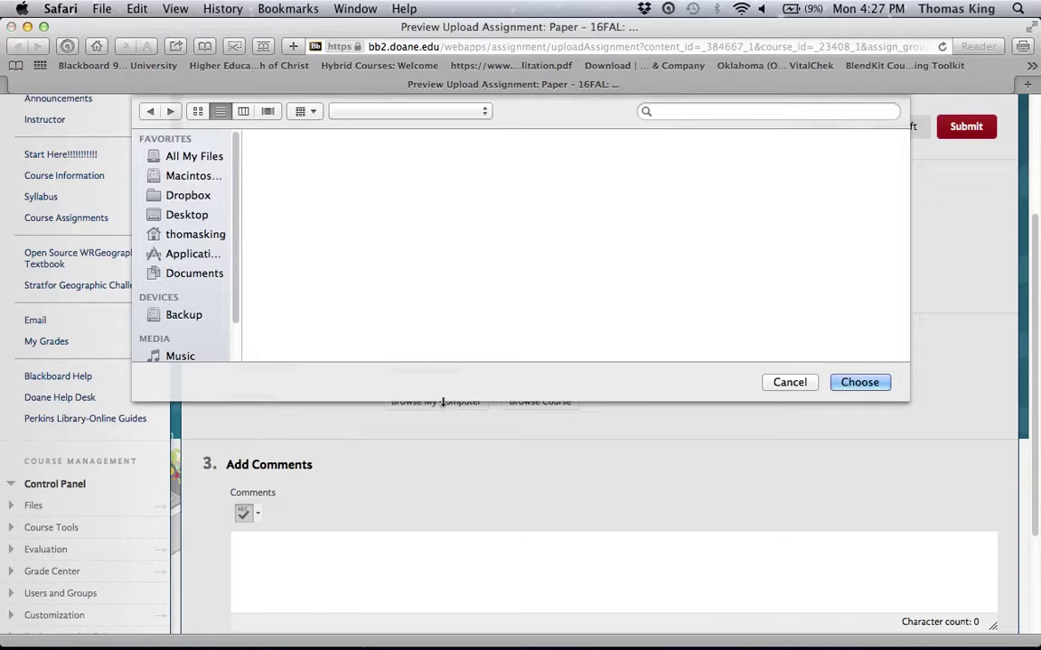
{"action": "left_click", "coordinate": [216, 159]}
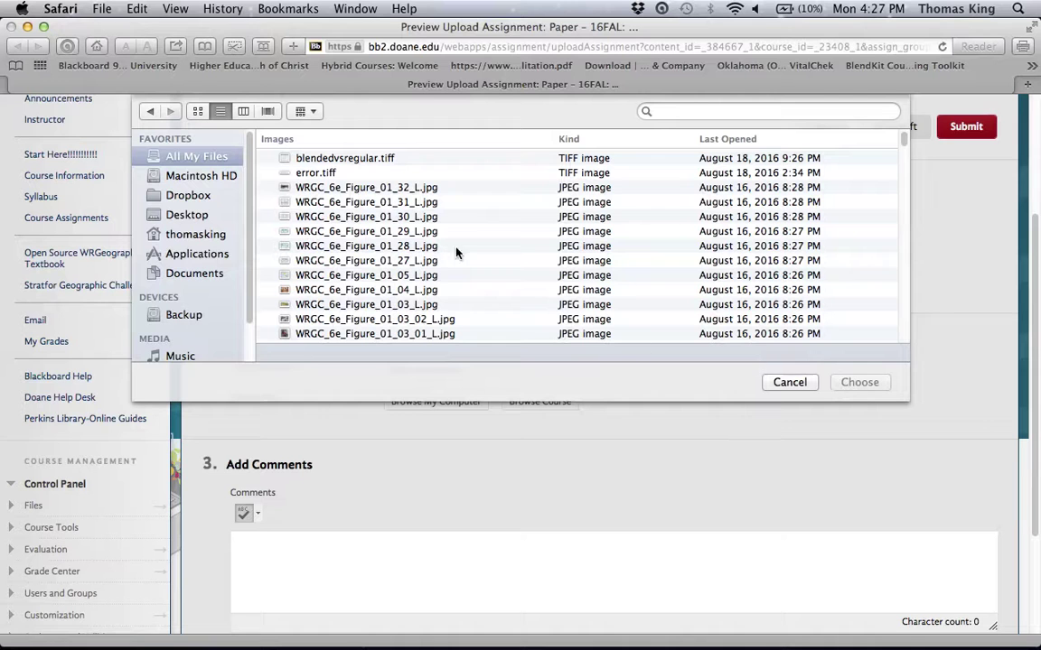
{"action": "left_click", "coordinate": [212, 275]}
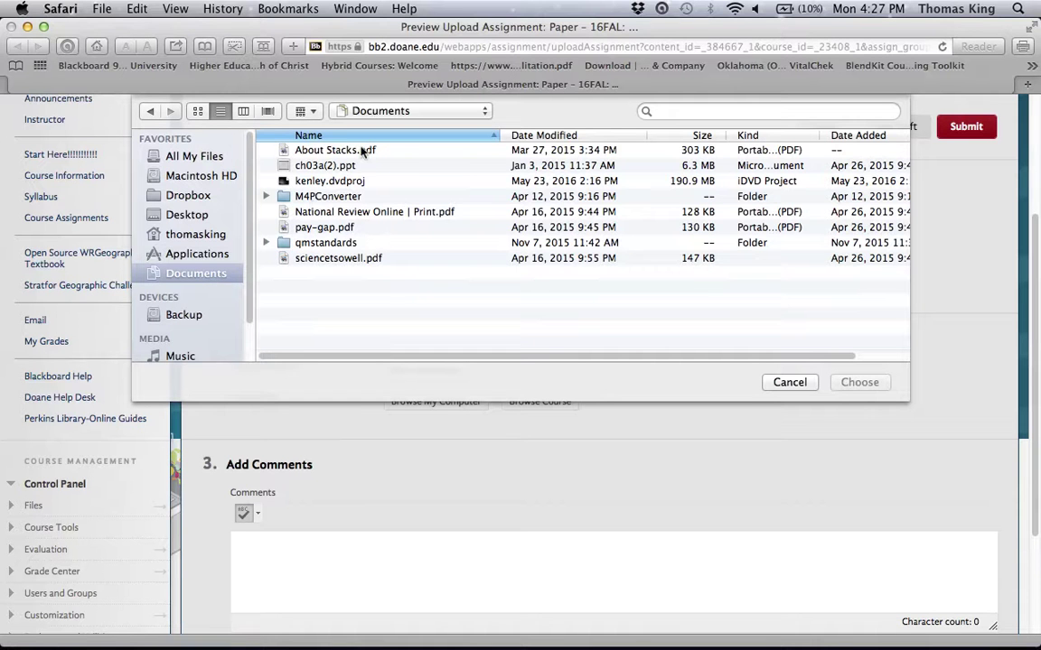
{"action": "left_click", "coordinate": [362, 151]}
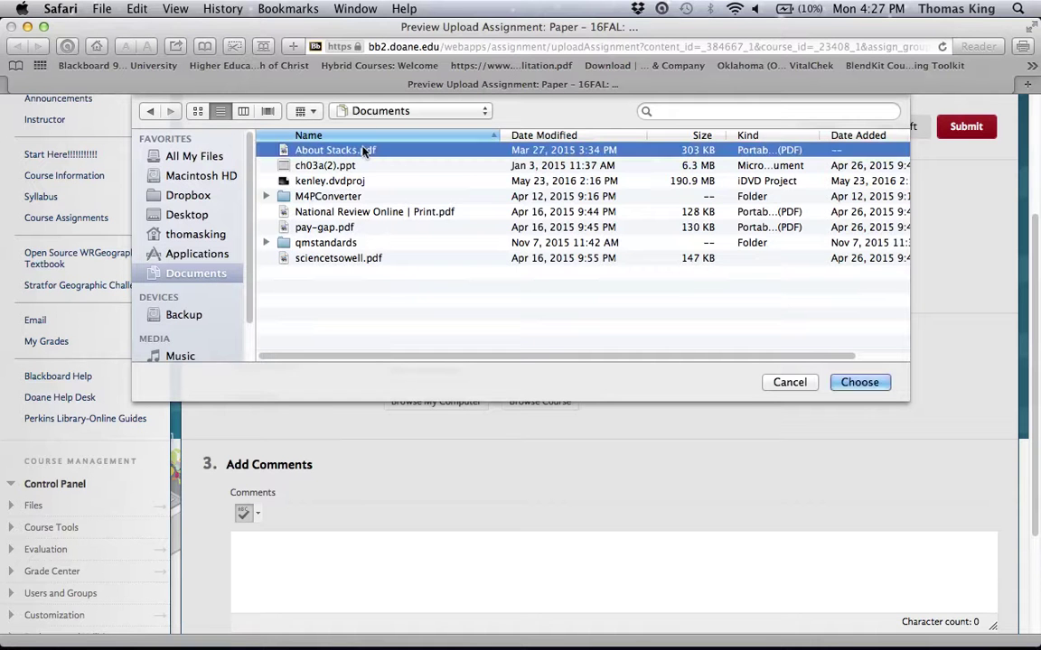
{"action": "left_click", "coordinate": [842, 382]}
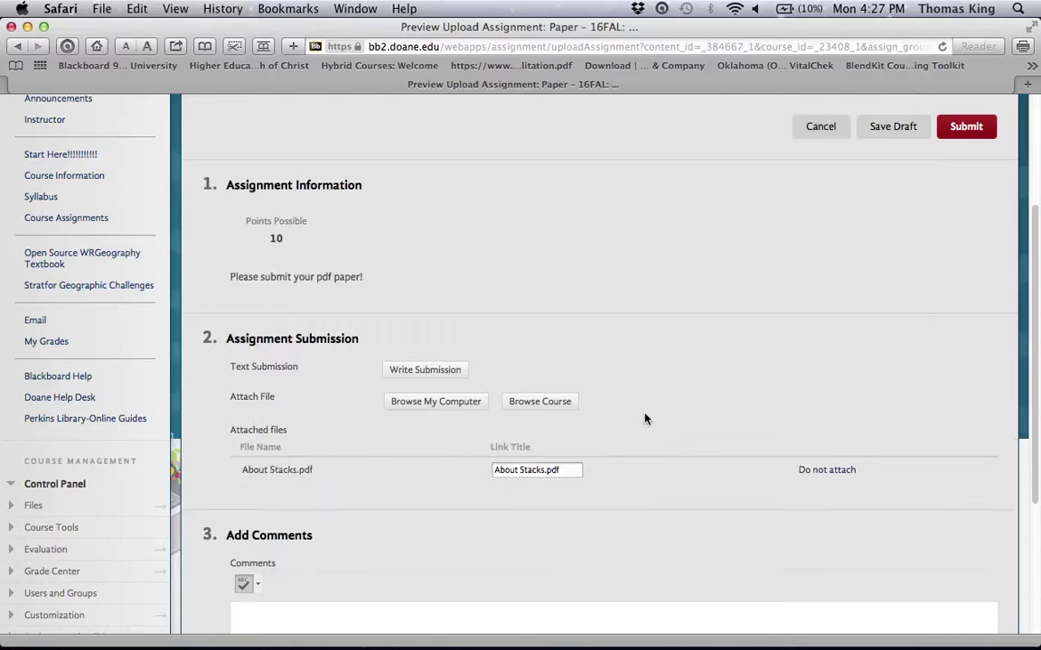
Submit the previewed Paper assignment, and cancel out of the preview to return to the module folder.
{"action": "scroll", "coordinate": [787, 314], "scroll_direction": "down", "scroll_amount": 1}
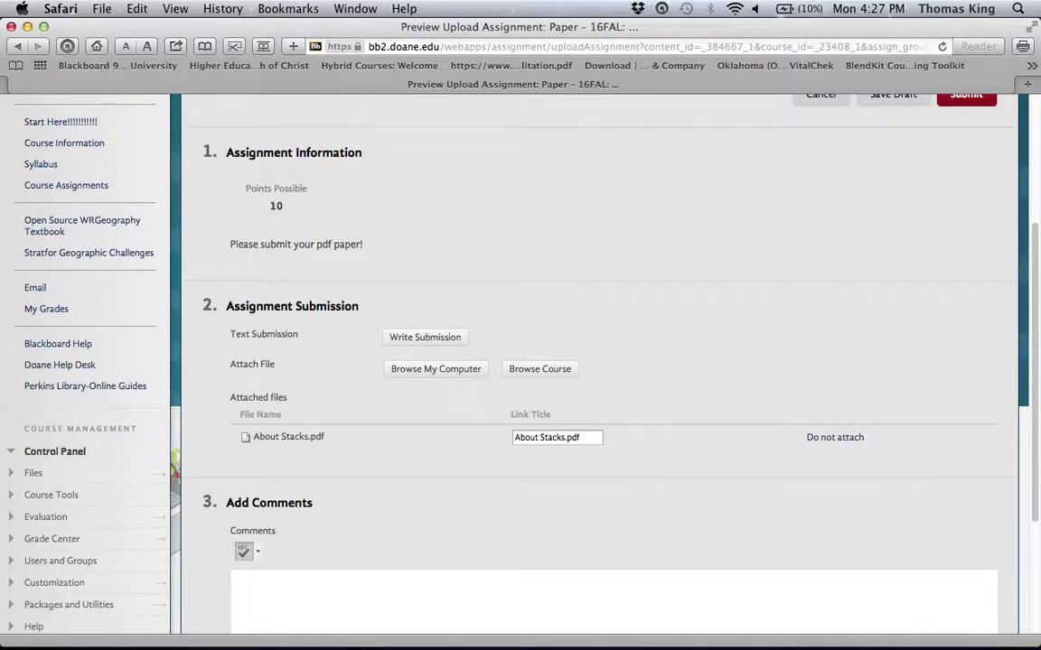
{"action": "scroll", "coordinate": [722, 298], "scroll_direction": "down", "scroll_amount": 3}
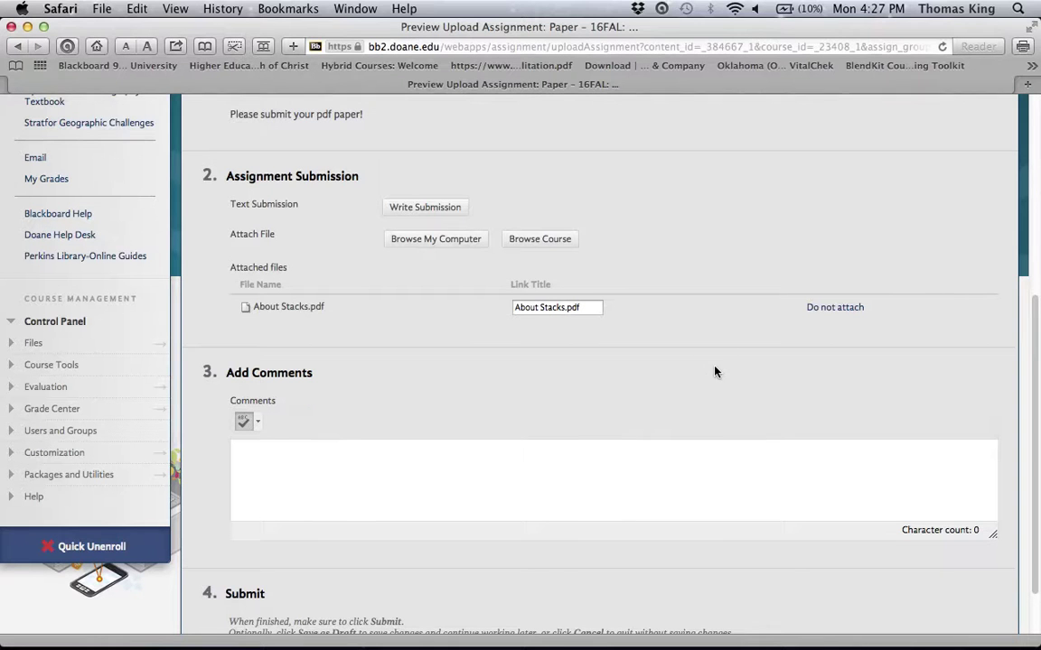
{"action": "scroll", "coordinate": [713, 369], "scroll_direction": "down", "scroll_amount": 1}
{"action": "scroll", "coordinate": [713, 369], "scroll_direction": "down", "scroll_amount": 1}
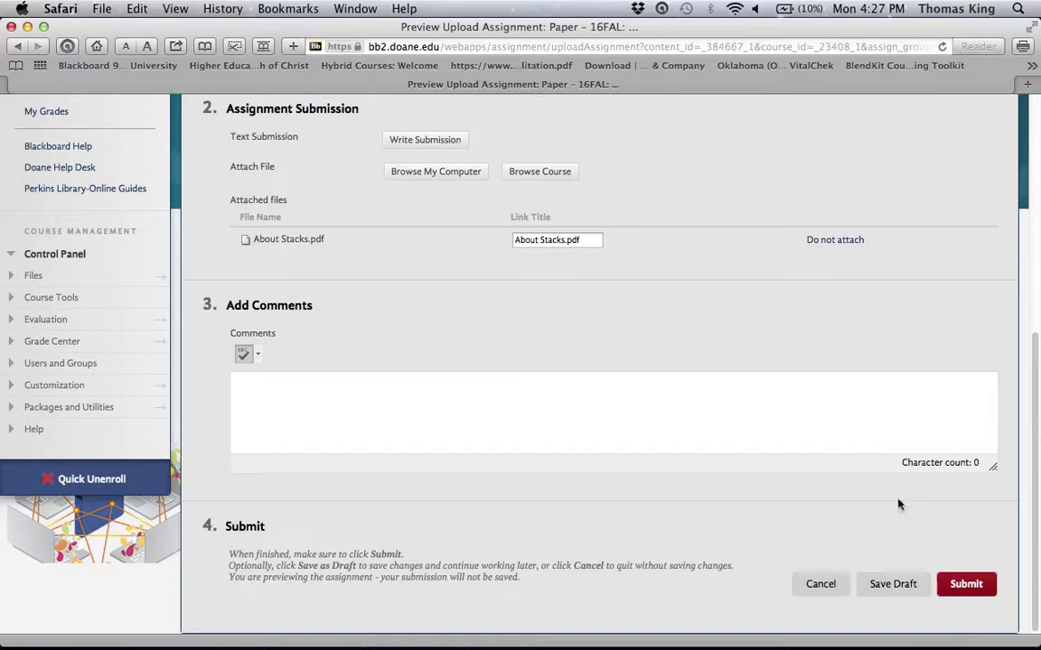
{"action": "left_click", "coordinate": [960, 585]}
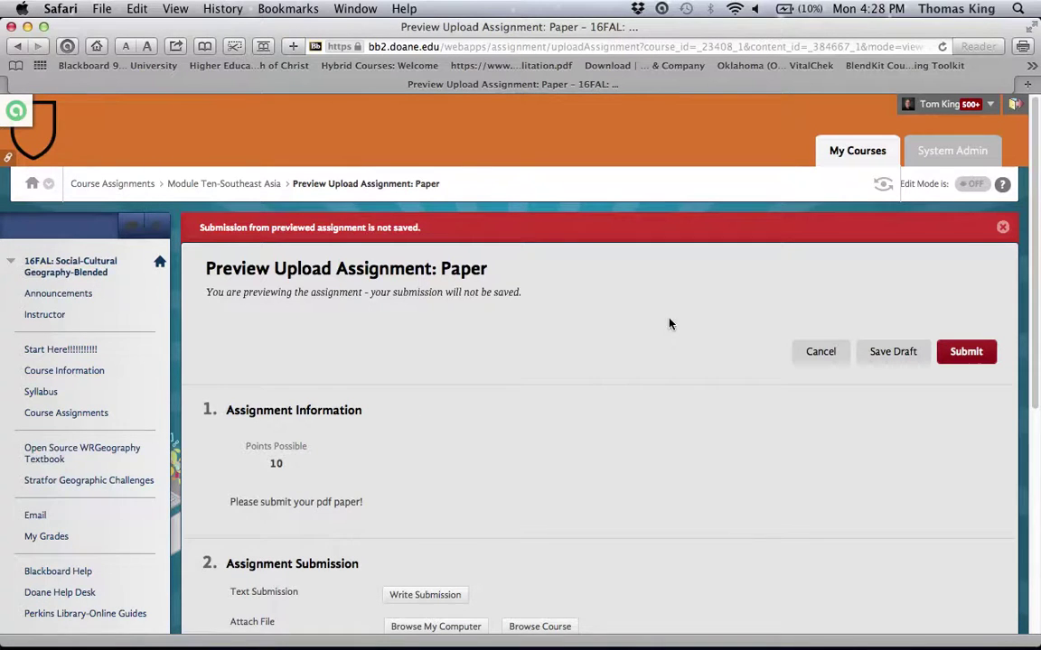
{"action": "scroll", "coordinate": [671, 322], "scroll_direction": "down", "scroll_amount": 1}
{"action": "scroll", "coordinate": [596, 361], "scroll_direction": "down", "scroll_amount": 5}
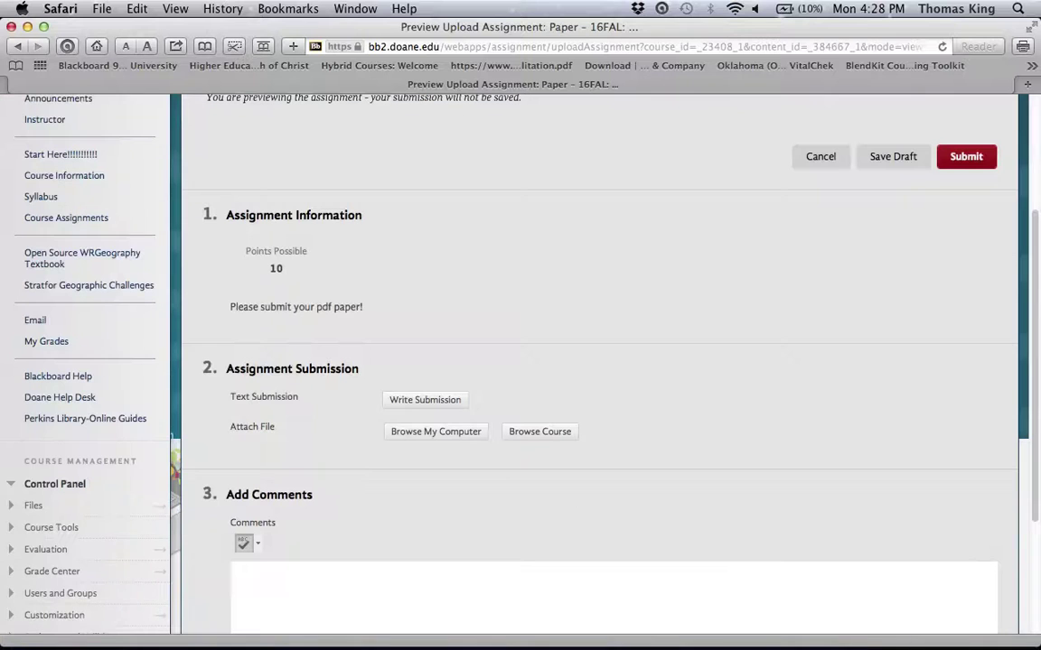
{"action": "left_click", "coordinate": [830, 159]}
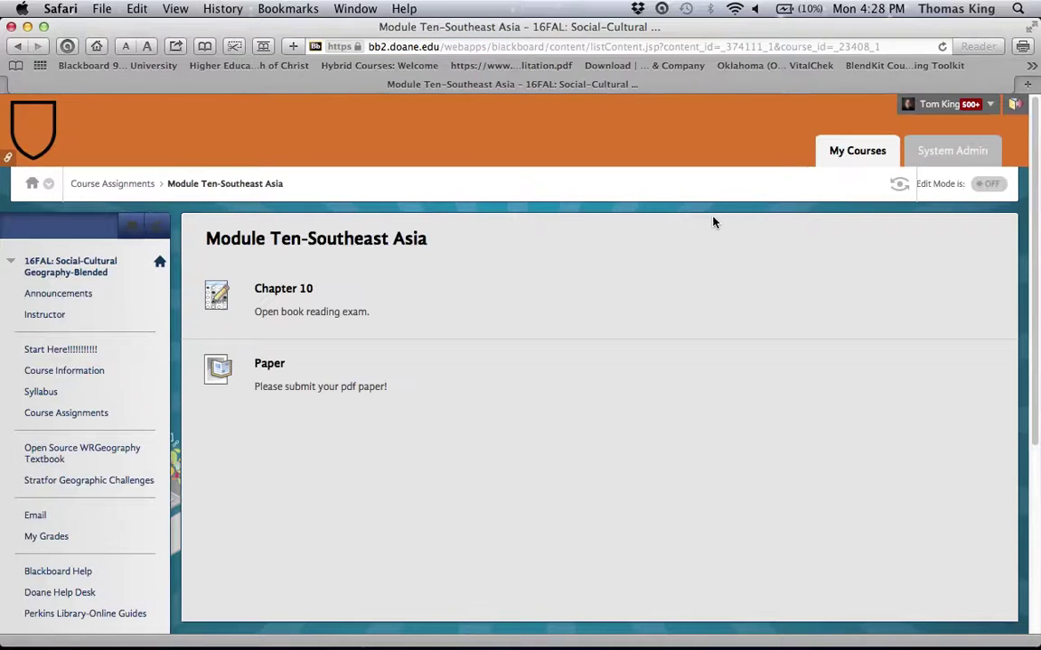
Open the Grade Center's Needs Grading page and look over the attempts waiting for grading.
{"action": "scroll", "coordinate": [421, 471], "scroll_direction": "down", "scroll_amount": 10}
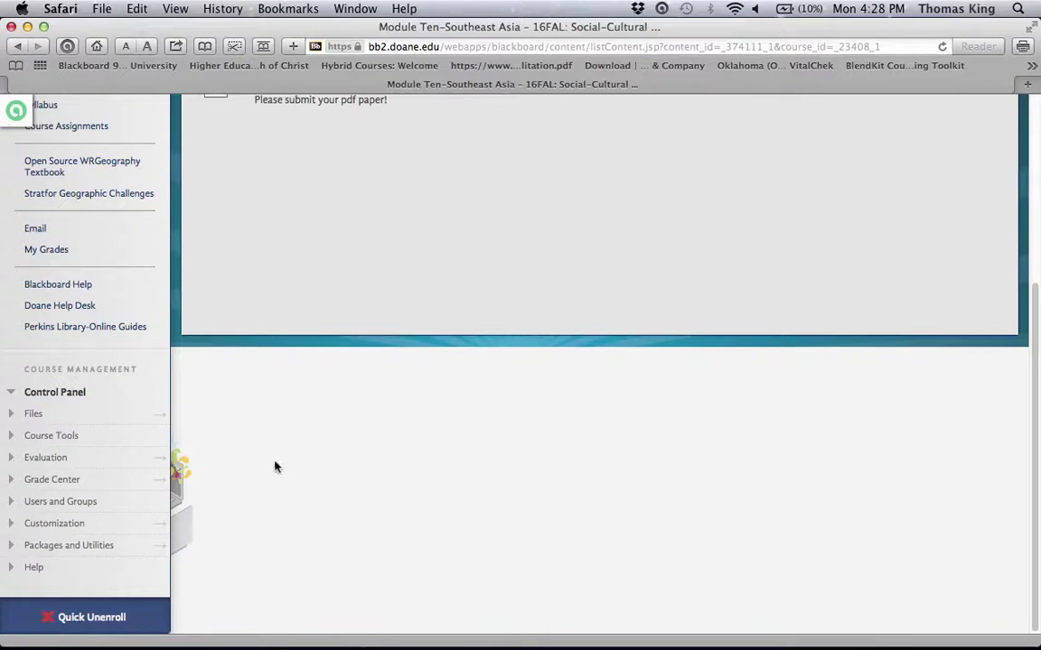
{"action": "left_click", "coordinate": [12, 480]}
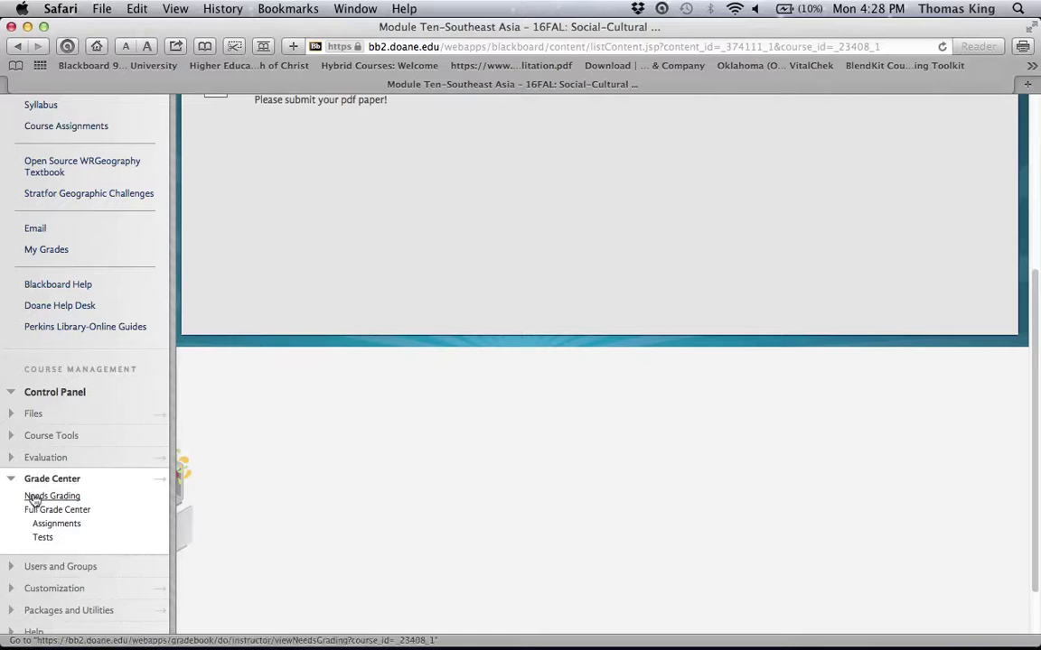
{"action": "left_click", "coordinate": [33, 498]}
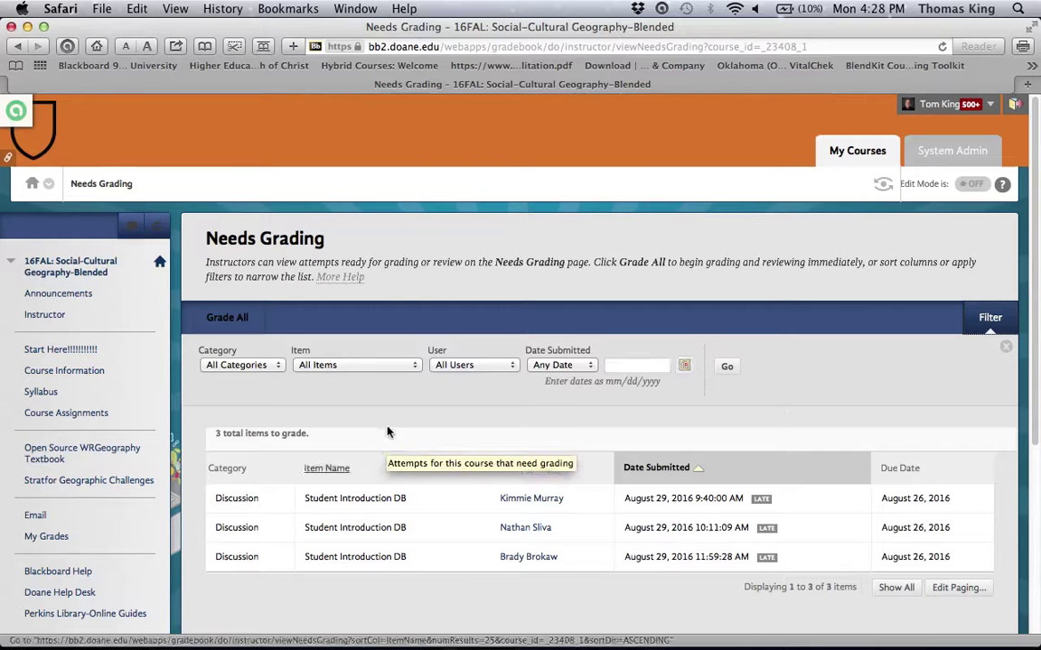
{"action": "scroll", "coordinate": [386, 424], "scroll_direction": "down", "scroll_amount": 3}
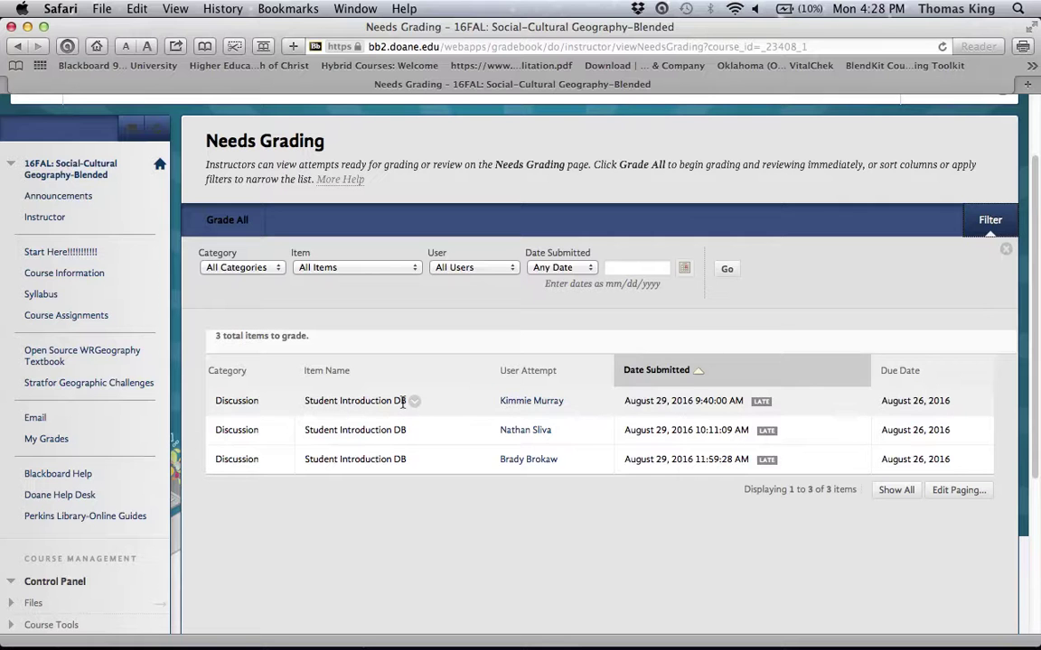
Start grading all listed attempts, examine the first student's post with its grade and feedback fields, and cancel without grading.
{"action": "left_click", "coordinate": [241, 227]}
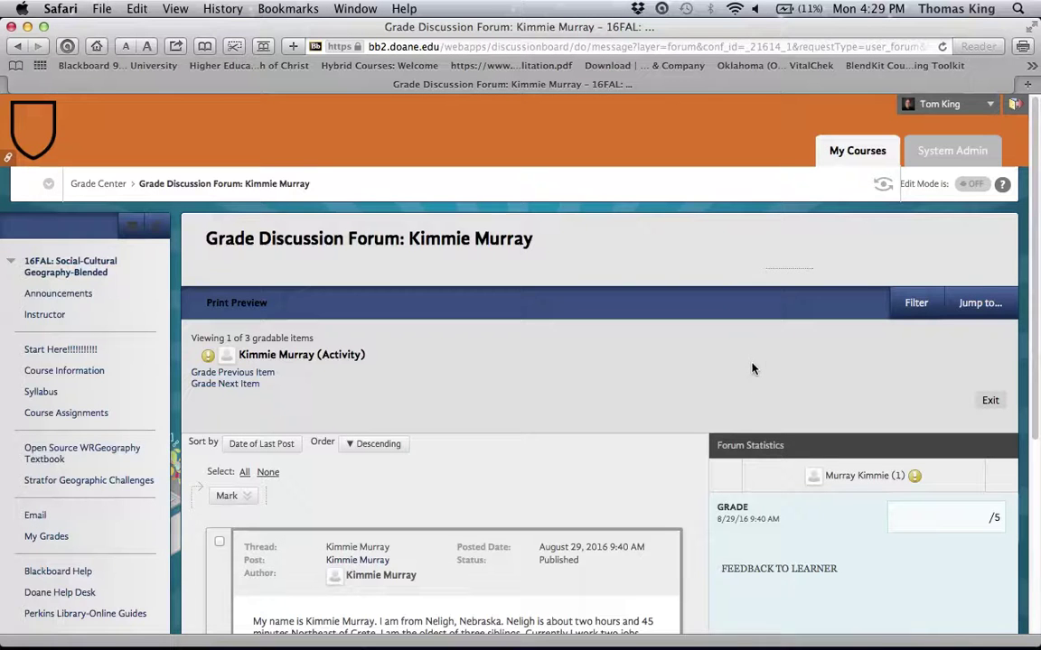
{"action": "scroll", "coordinate": [753, 368], "scroll_direction": "down", "scroll_amount": 3}
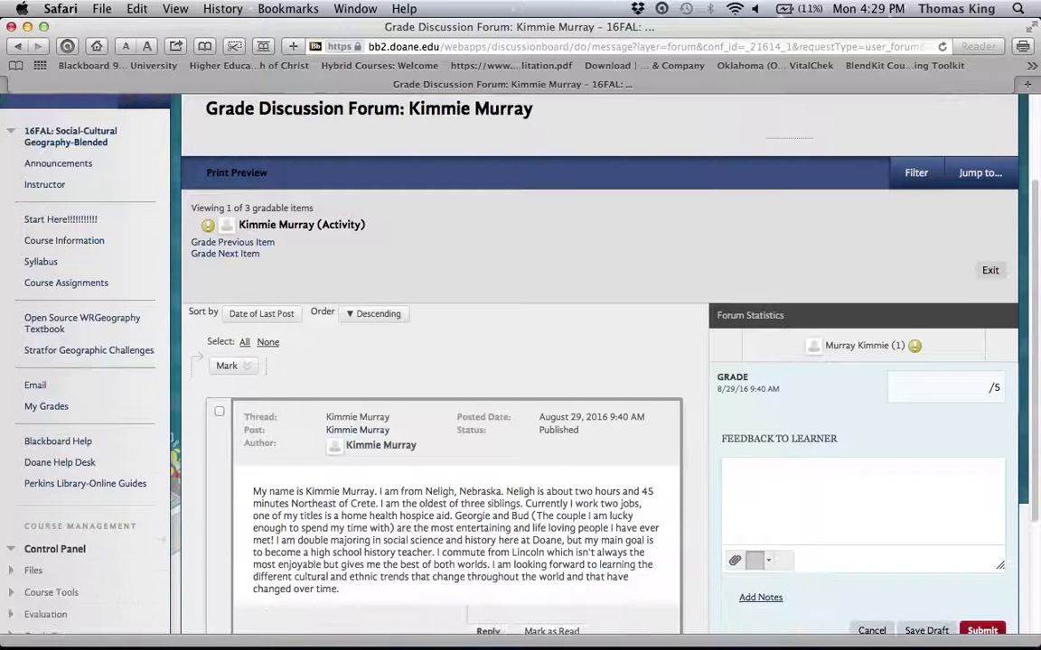
{"action": "scroll", "coordinate": [362, 438], "scroll_direction": "down", "scroll_amount": 3}
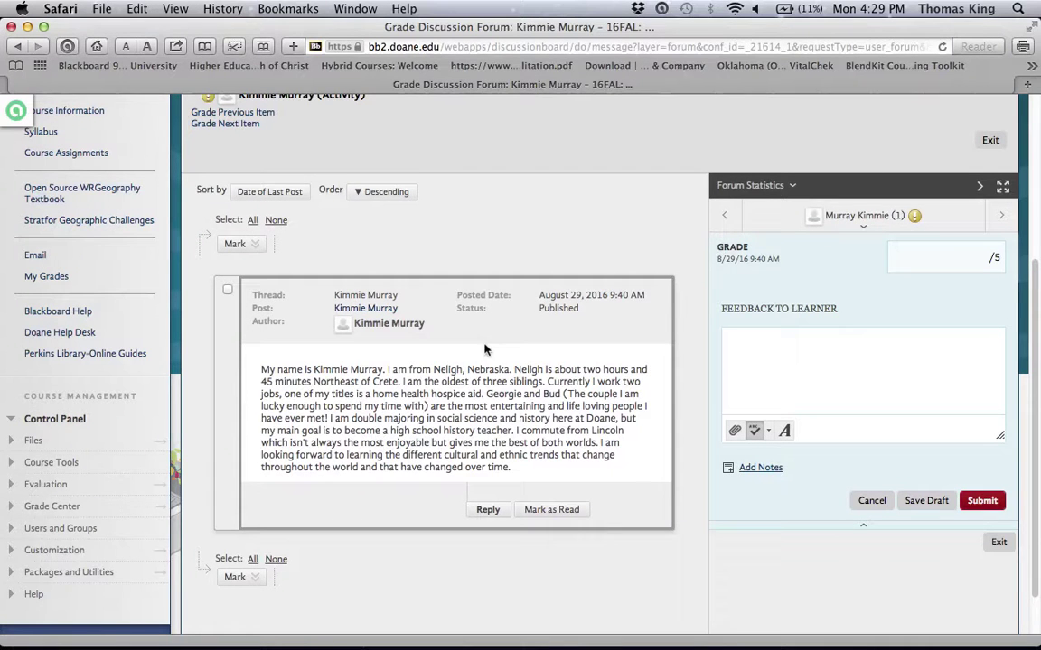
{"action": "left_click", "coordinate": [935, 256]}
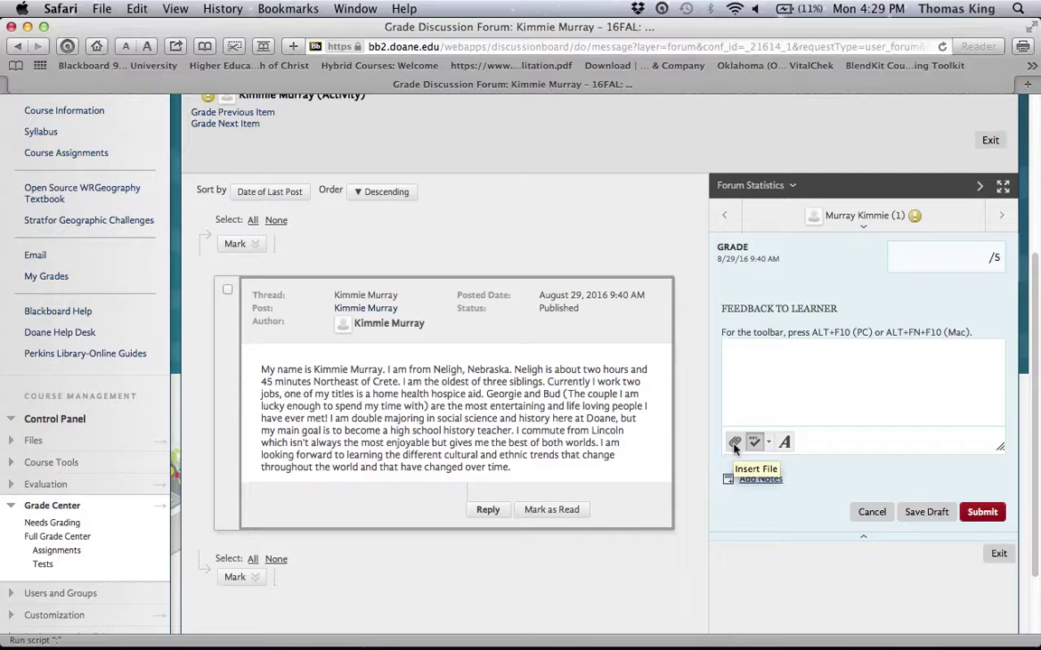
{"action": "left_click", "coordinate": [869, 513]}
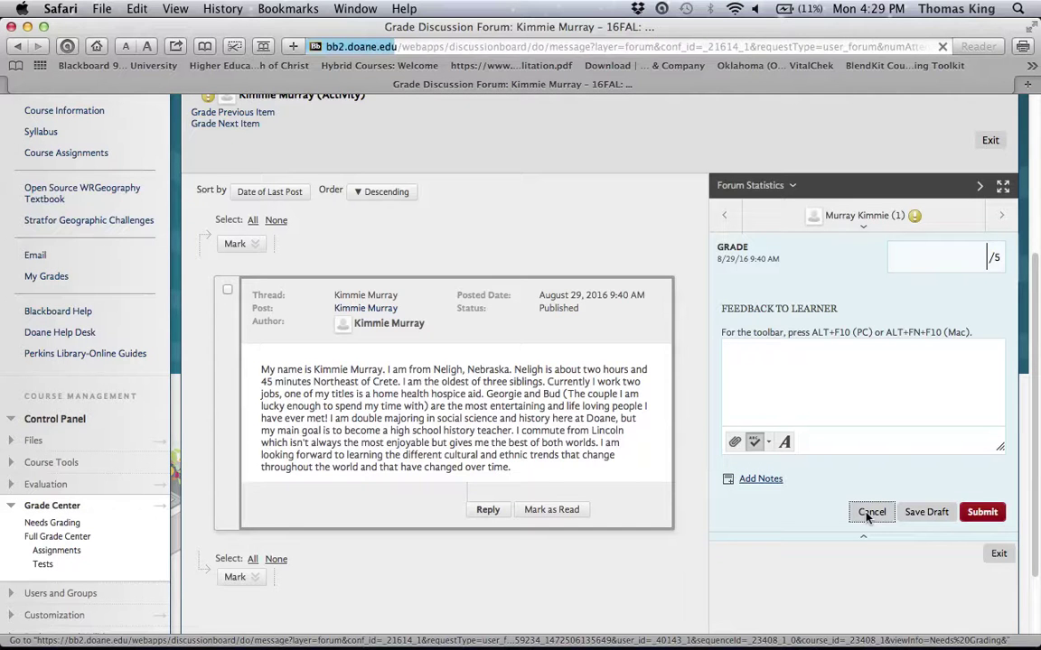